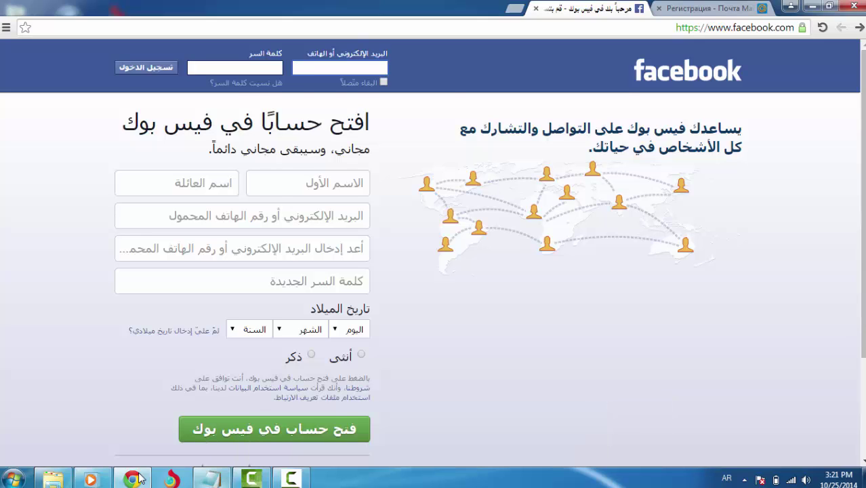
# Add the Notepad note 'اول شي اروح امسح سجل مال كوكل' and minimize the notes
pyautogui.click(212, 479)
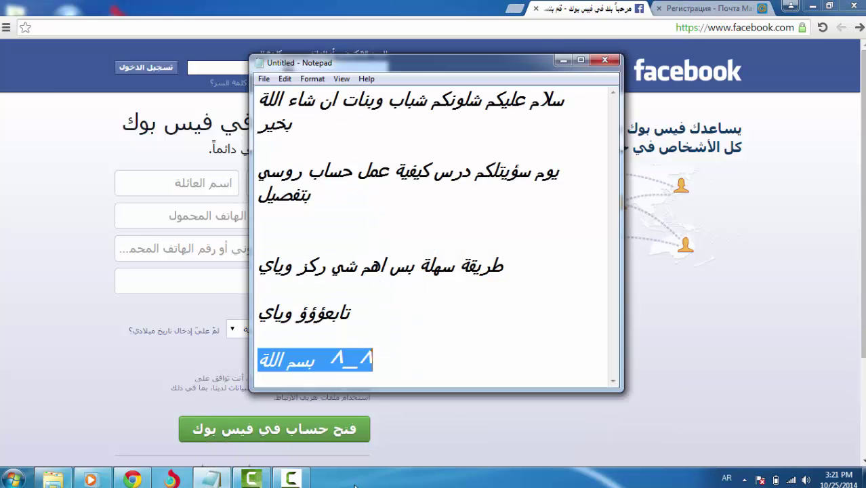
pyautogui.click(397, 367)
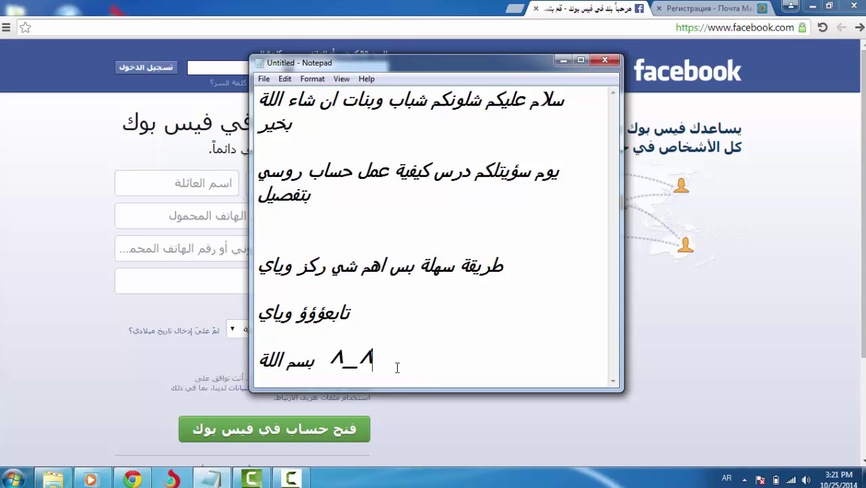
pyautogui.press('Return')
pyautogui.press('Return')
pyautogui.press('Return')
pyautogui.write('اول شي اروح امسح سجل ')
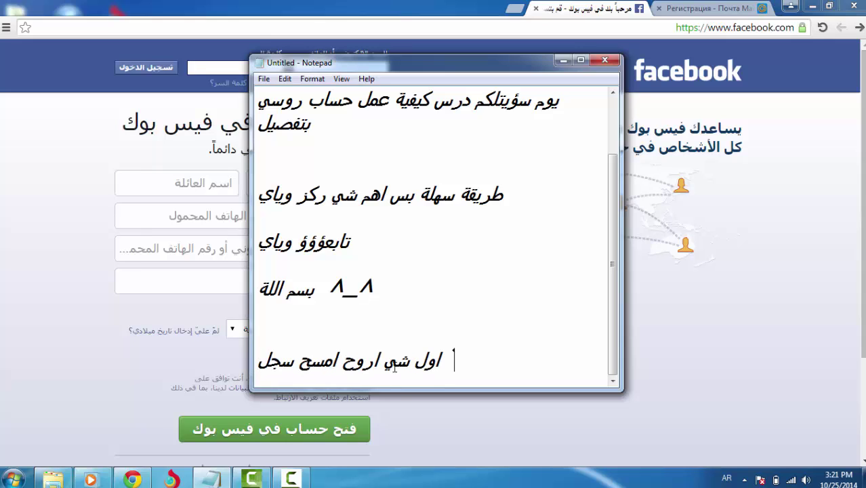
pyautogui.write('مال كوكل')
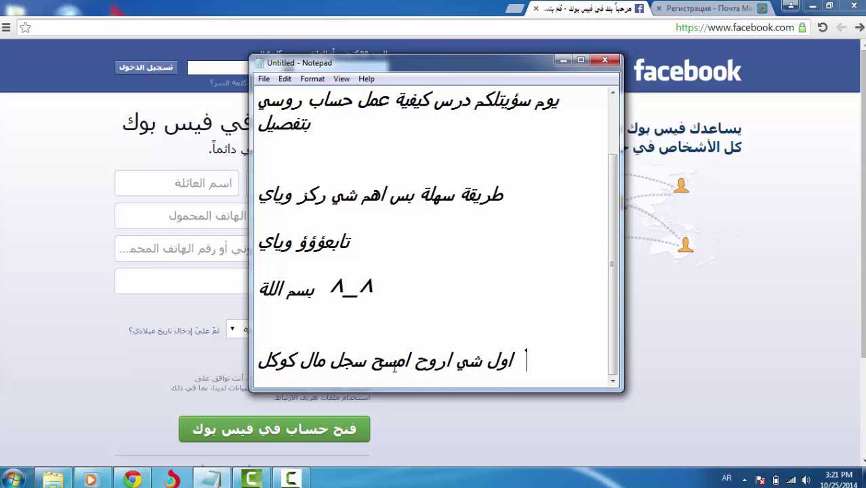
pyautogui.click(561, 61)
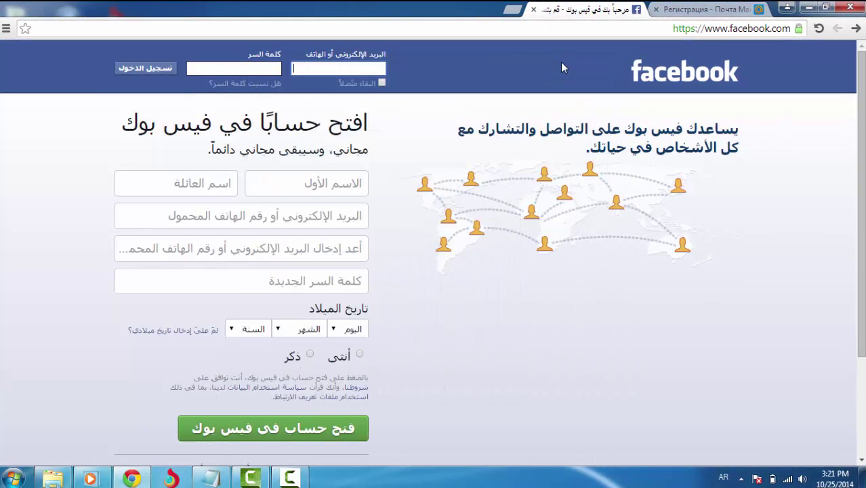
# Clear Chrome's browsing data from the beginning of time and confirm the History page is empty
pyautogui.click(6, 28)
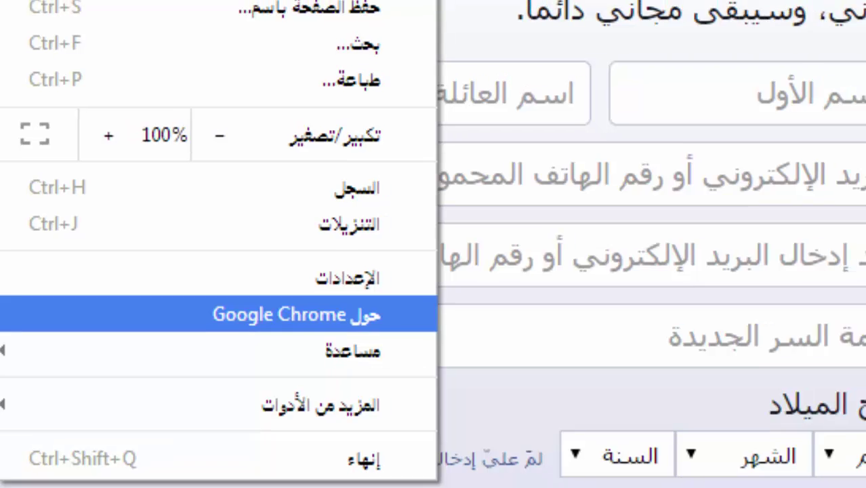
pyautogui.press('Escape')
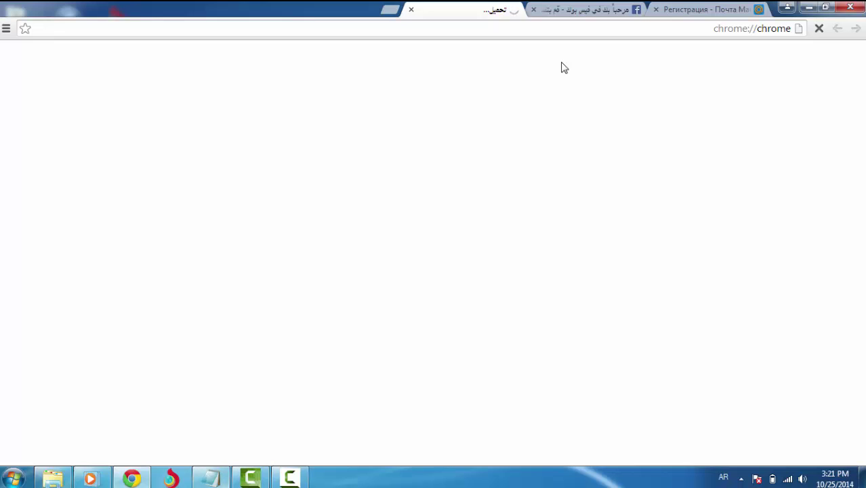
pyautogui.click(289, 478)
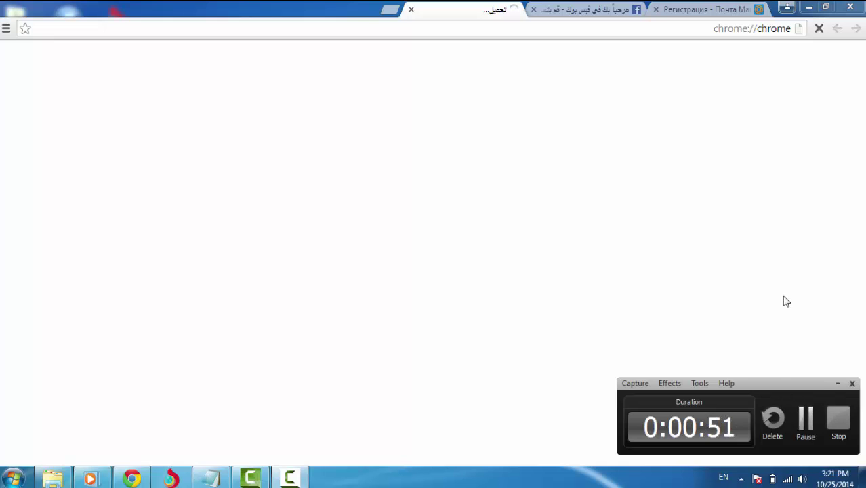
pyautogui.hotkey('ctrl', 'shift', 'Delete')
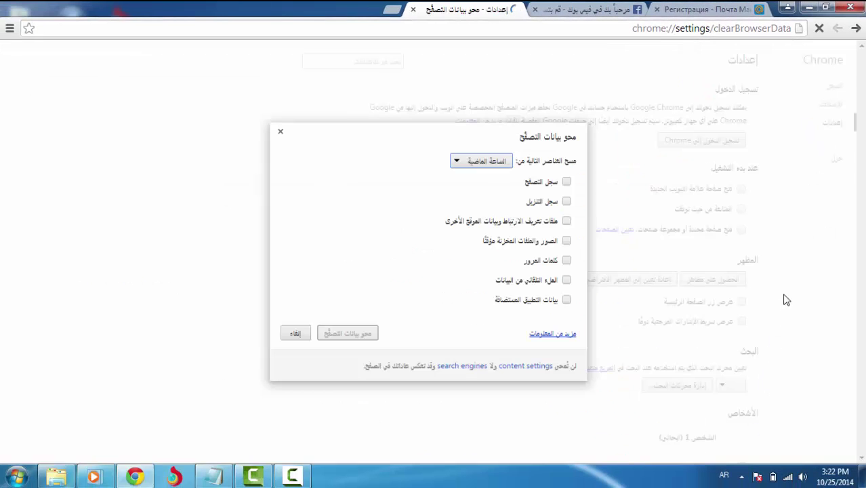
pyautogui.click(483, 149)
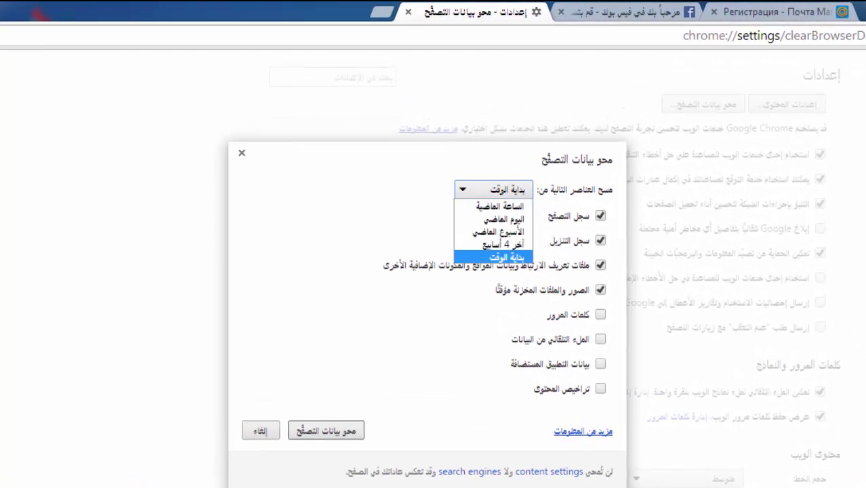
pyautogui.press('Up')
pyautogui.press('Down')
pyautogui.press('Return')
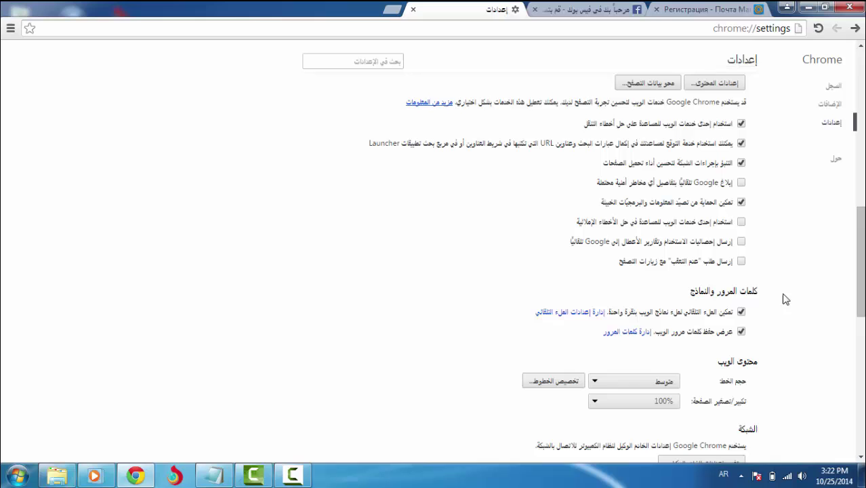
pyautogui.hotkey('ctrl', 'h')
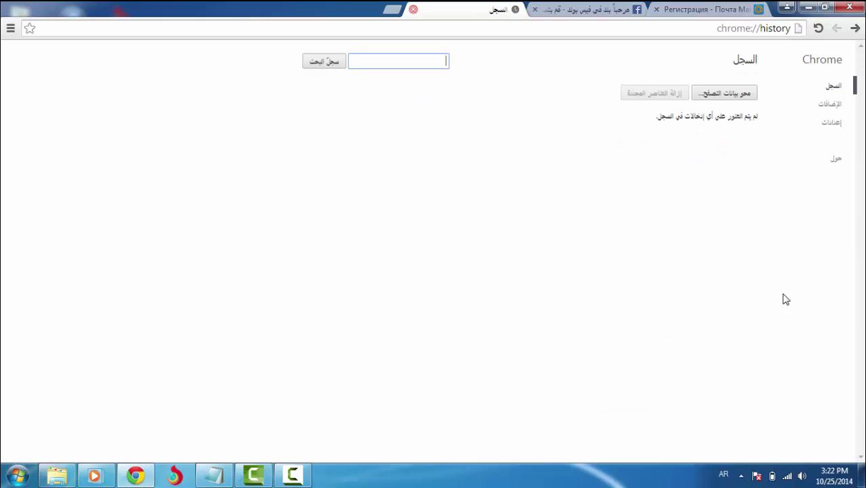
pyautogui.hotkey('ctrl', 'w')
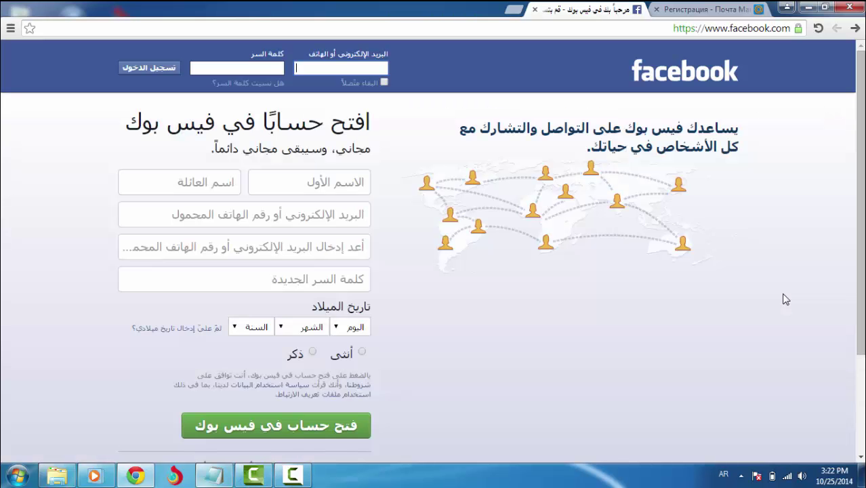
# Add the Notepad note 'لان اذا ممسحت سجل راح يطلب من رقم' and minimize the notes
pyautogui.hotkey('alt', 'Tab')
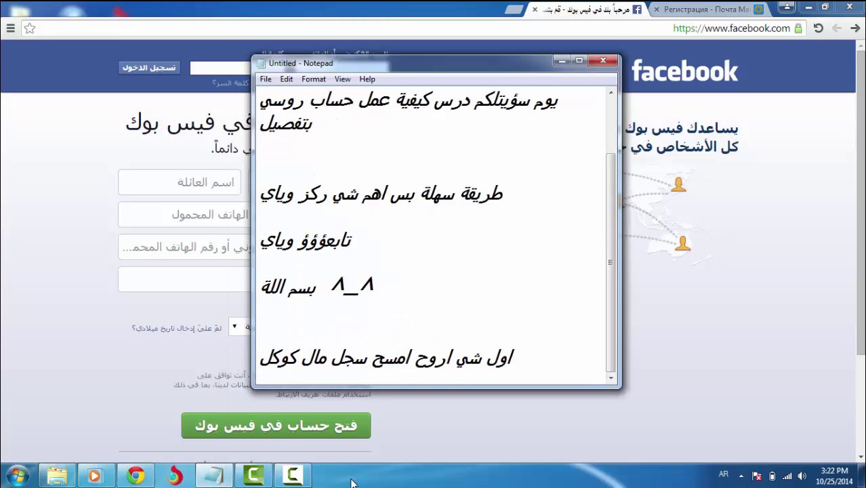
pyautogui.press('Return')
pyautogui.press('Return')
pyautogui.write('لان ')
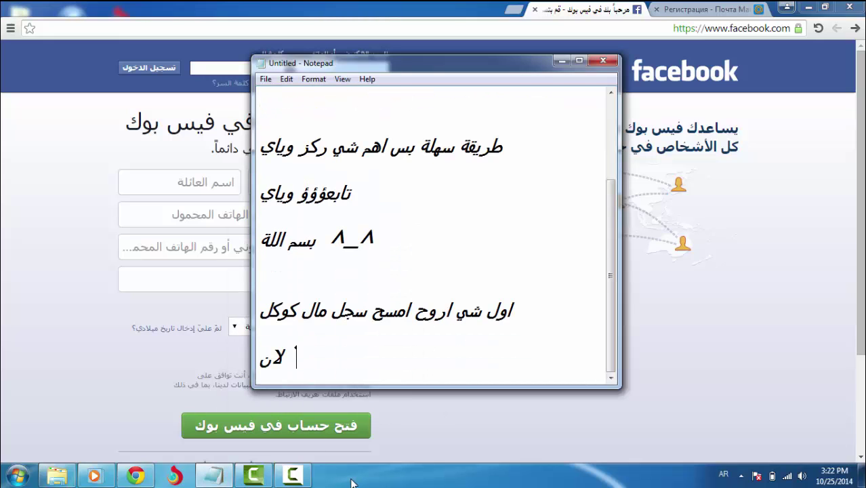
pyautogui.write('اذا ممسحت')
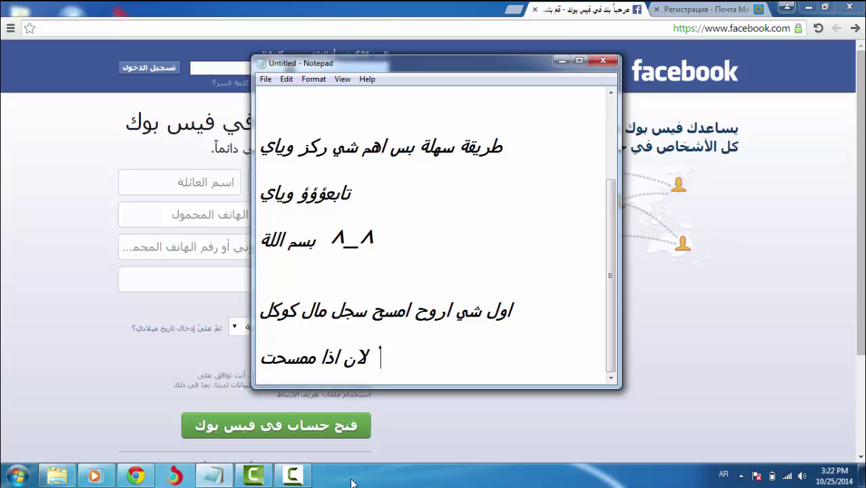
pyautogui.write(' سجل را')
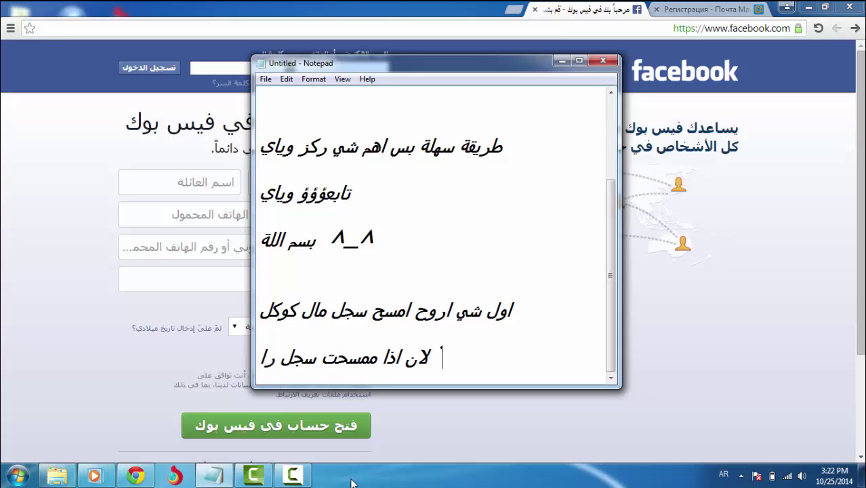
pyautogui.write('ح يطلب من رقم')
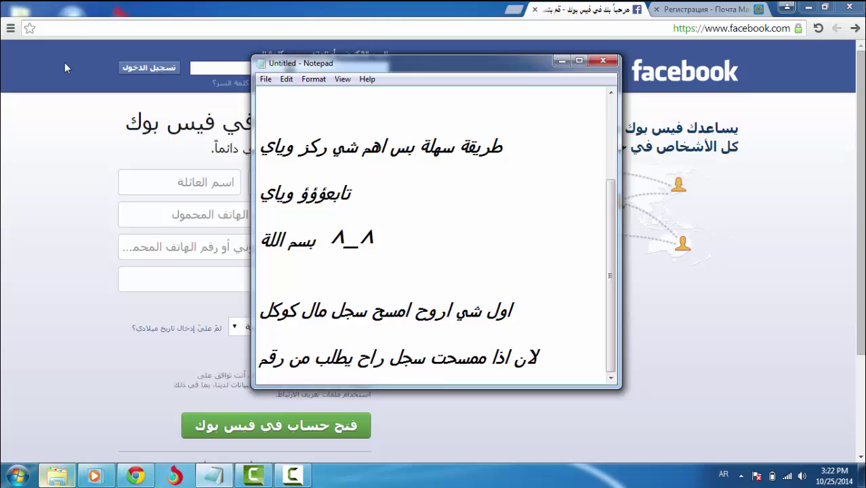
pyautogui.click(561, 61)
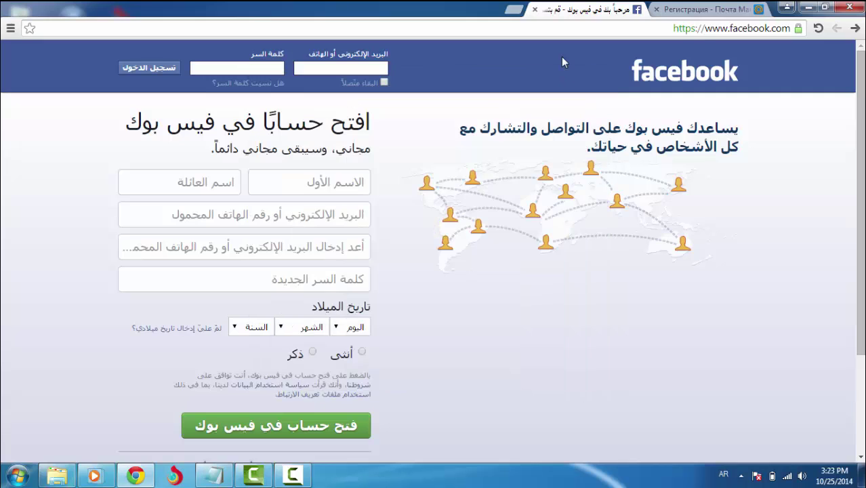
# Switch the Mail.ru registration page's language to English using the footer language dialog
pyautogui.hotkey('ctrl', 'Tab')
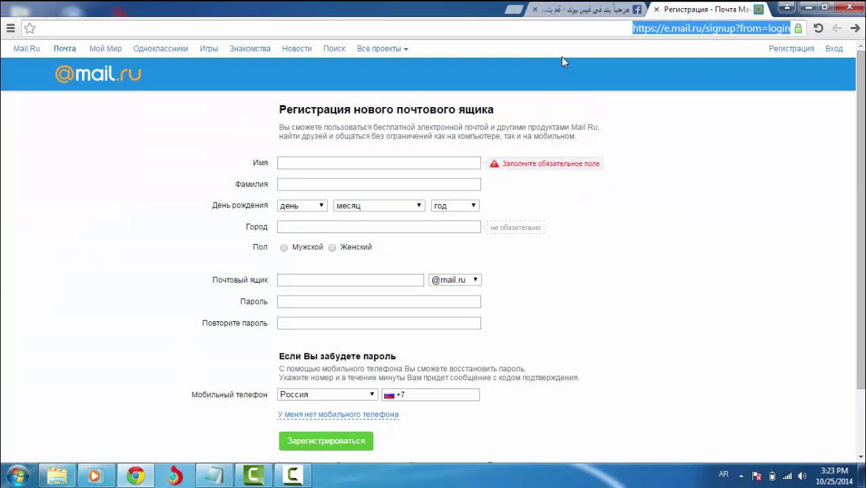
pyautogui.scroll(-2, 561, 61)
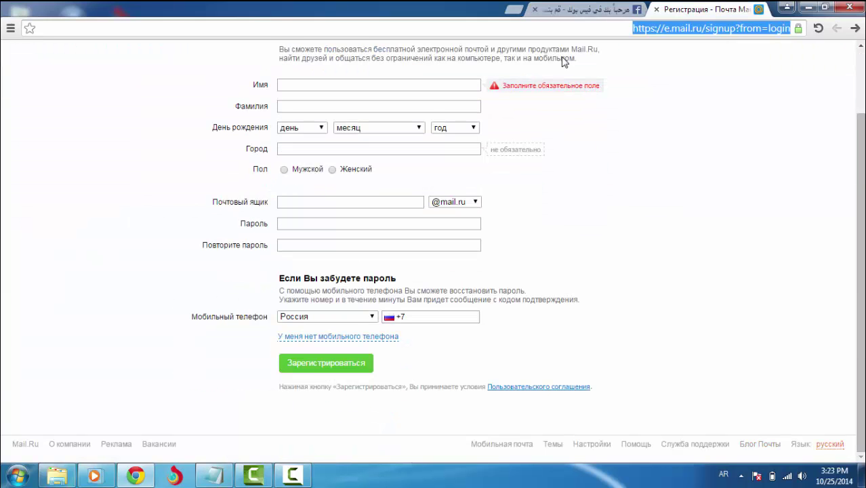
pyautogui.press('Tab')
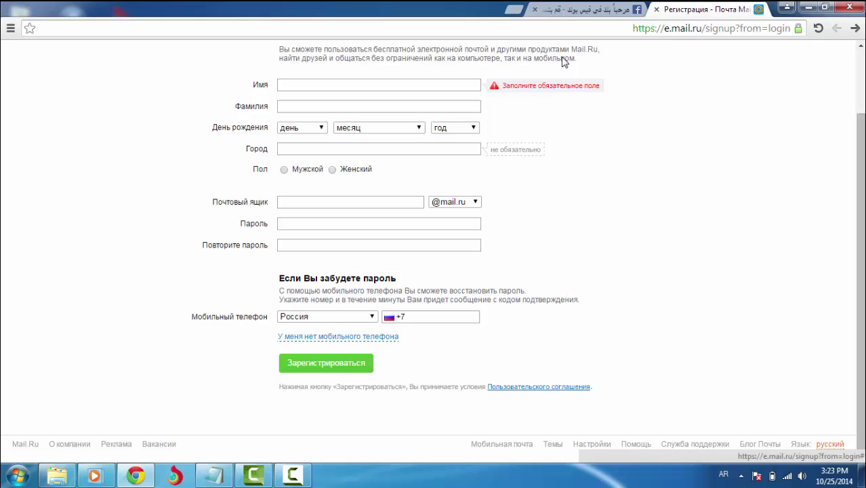
pyautogui.press('Return')
pyautogui.press('Tab')
pyautogui.hotkey('alt', 'Down')
pyautogui.press('Down')
pyautogui.press('Down')
pyautogui.press('Down')
pyautogui.press('Down')
pyautogui.press('Down')
pyautogui.press('Down')
pyautogui.press('Down')
pyautogui.press('Down')
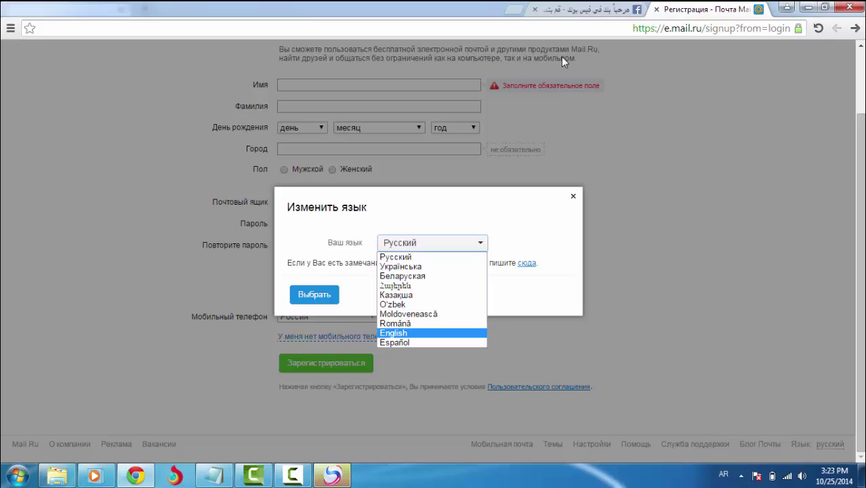
pyautogui.press('Return')
pyautogui.press('Tab')
pyautogui.press('Return')
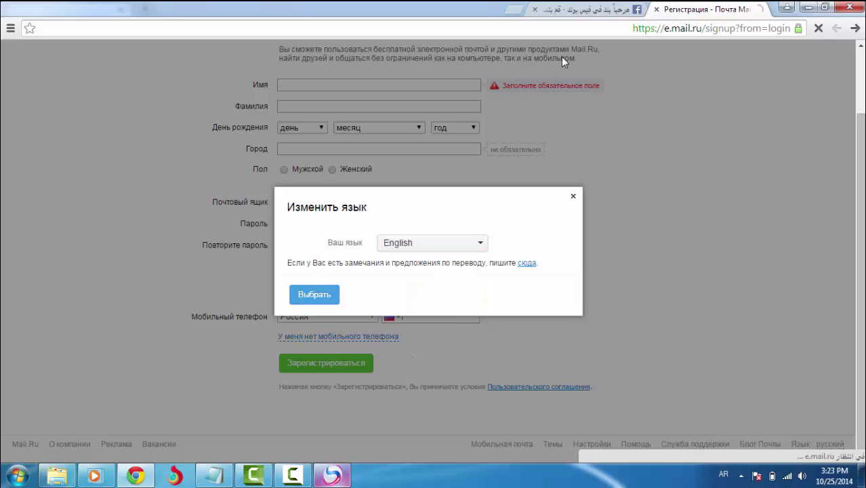
pyautogui.rightClick(332, 476)
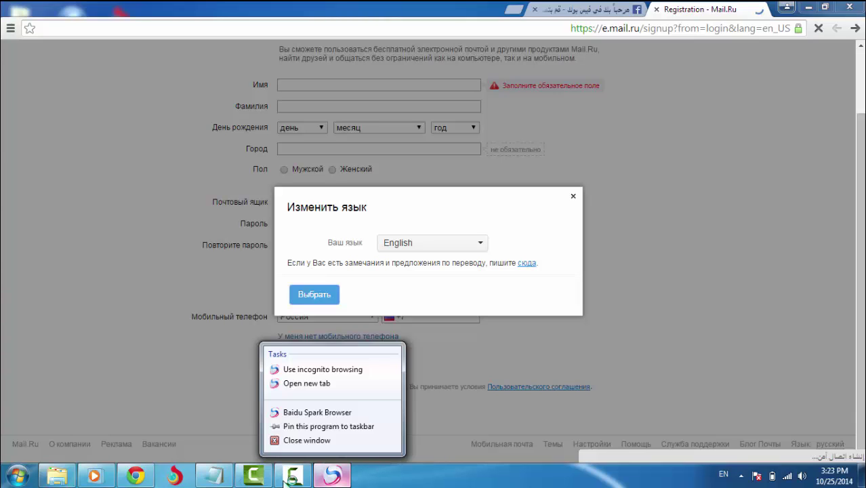
pyautogui.click(290, 479)
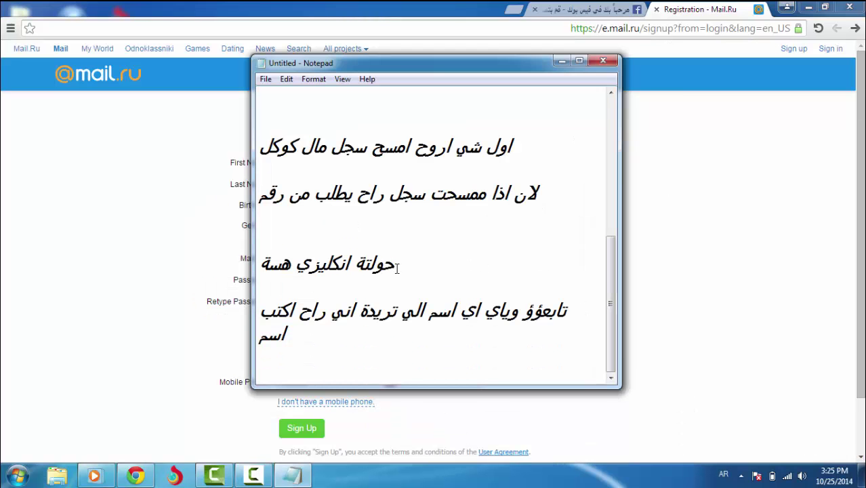
# Fill in the first name on the Mail.ru sign-up form
pyautogui.moveTo(259, 264); pyautogui.dragTo(359, 264)
pyautogui.moveTo(556, 310); pyautogui.dragTo(298, 313)
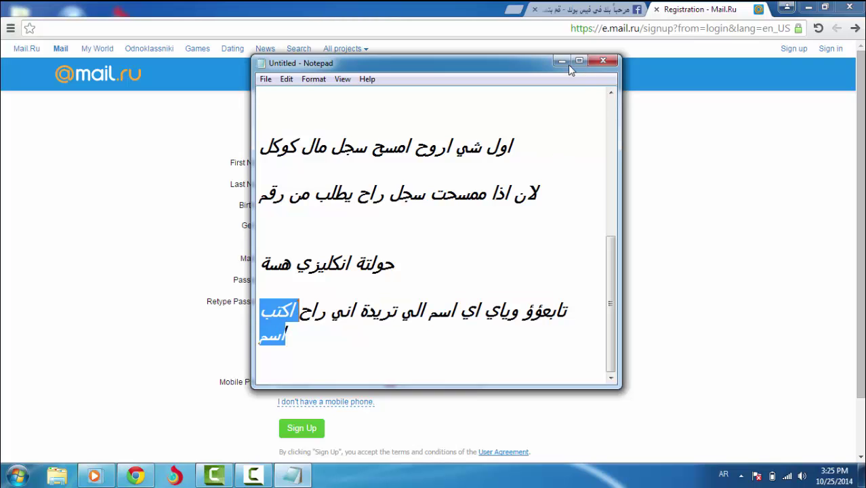
pyautogui.click(563, 63)
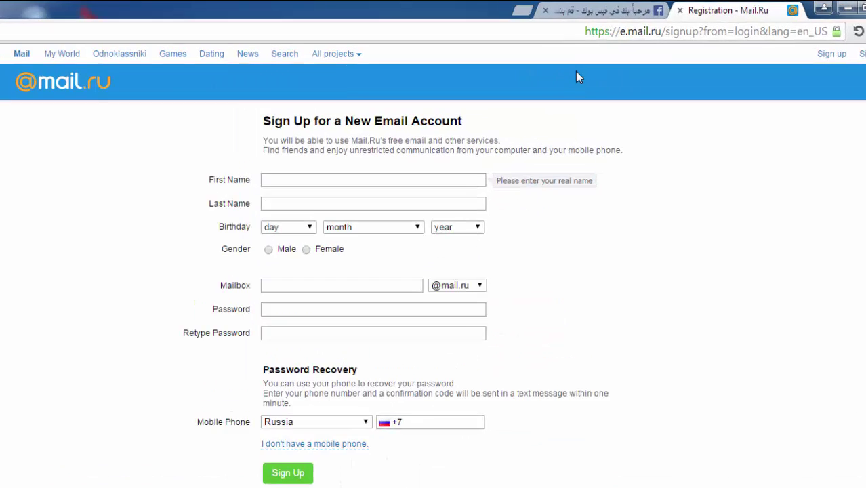
pyautogui.write('غش')
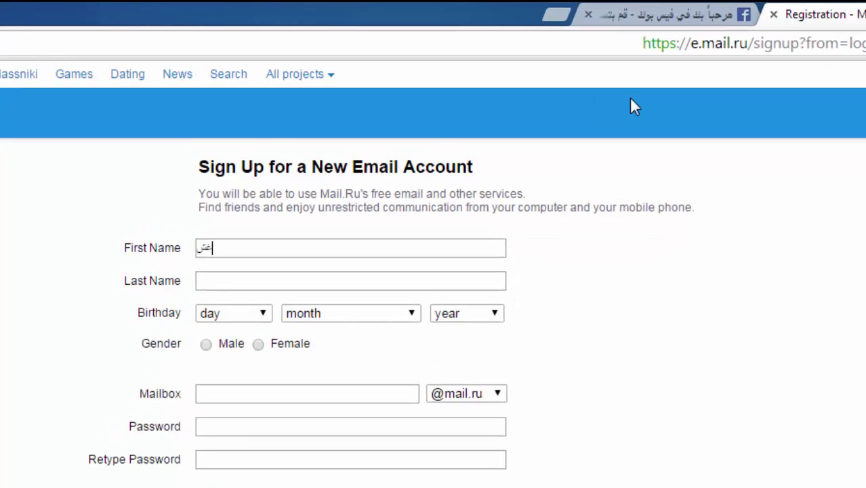
pyautogui.press('BackSpace')
pyautogui.press('BackSpace')
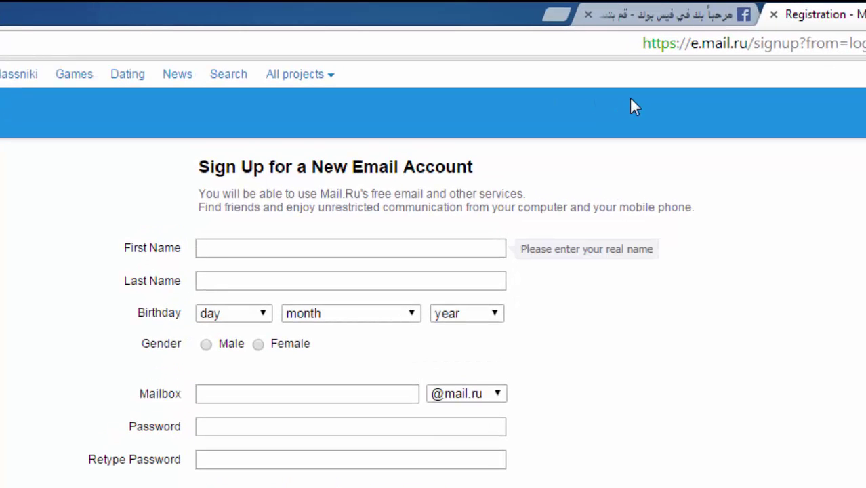
pyautogui.press('Tab')
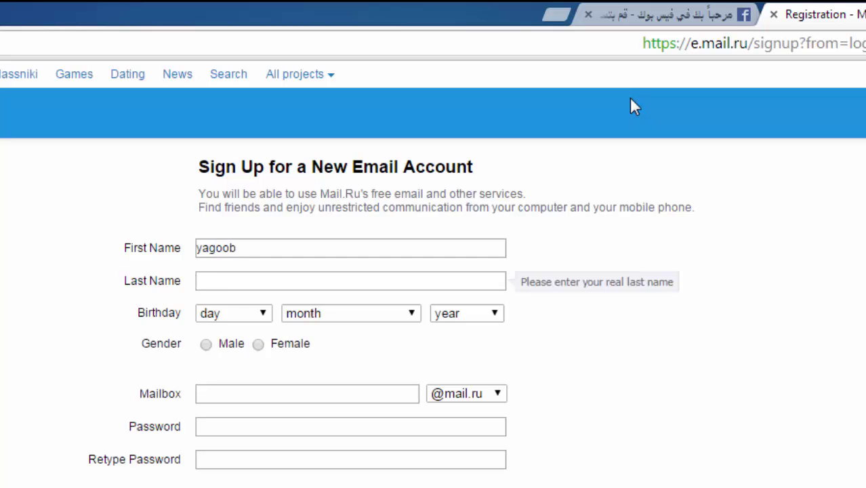
# Retype the last name in the sign-up form's Last Name field
pyautogui.write('Ba')
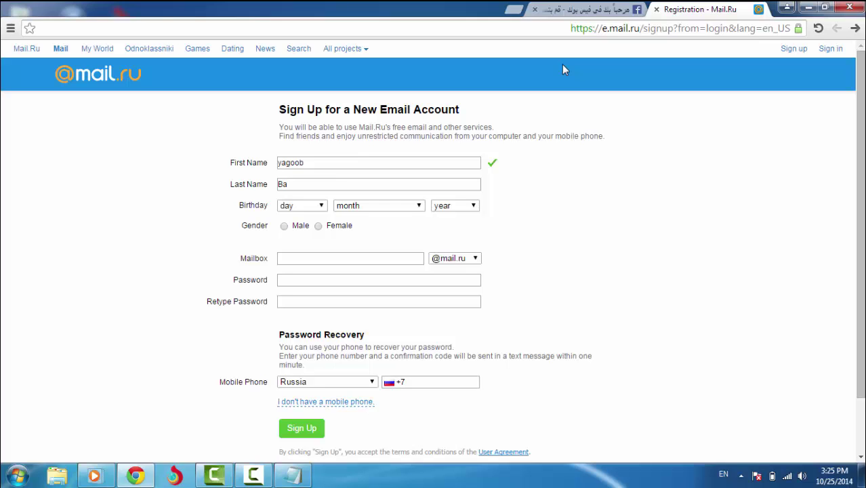
pyautogui.press('BackSpace')
pyautogui.press('BackSpace')
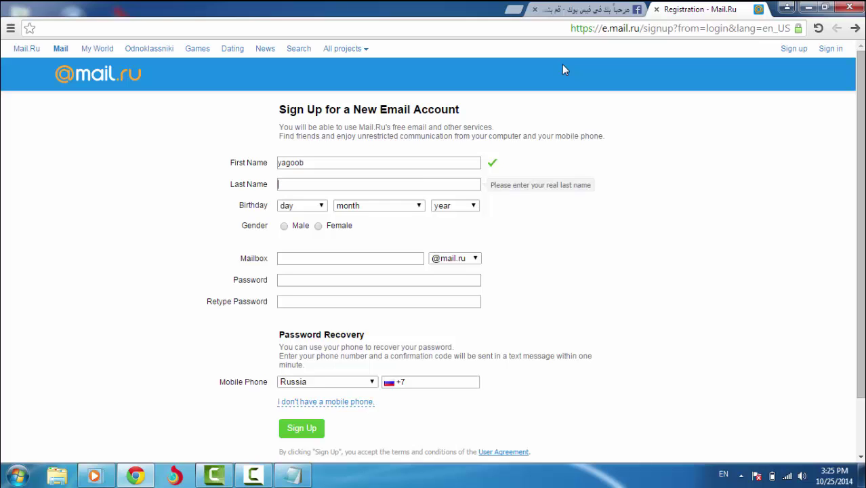
pyautogui.write('y')
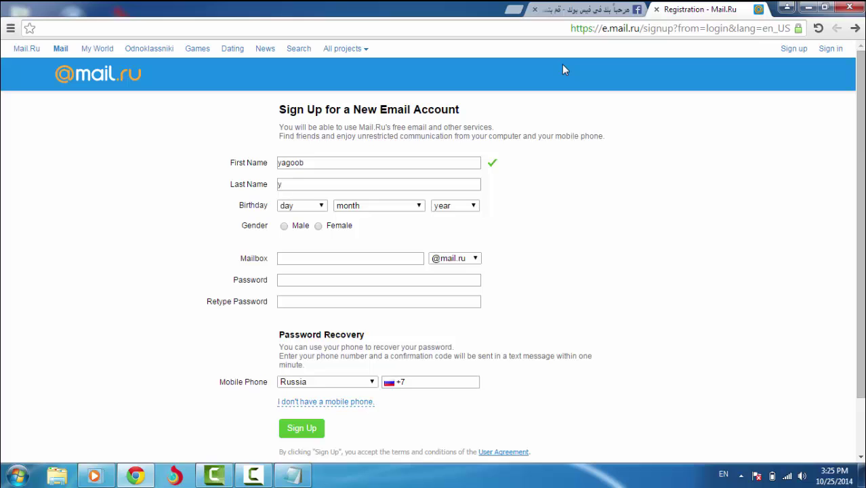
pyautogui.press('BackSpace')
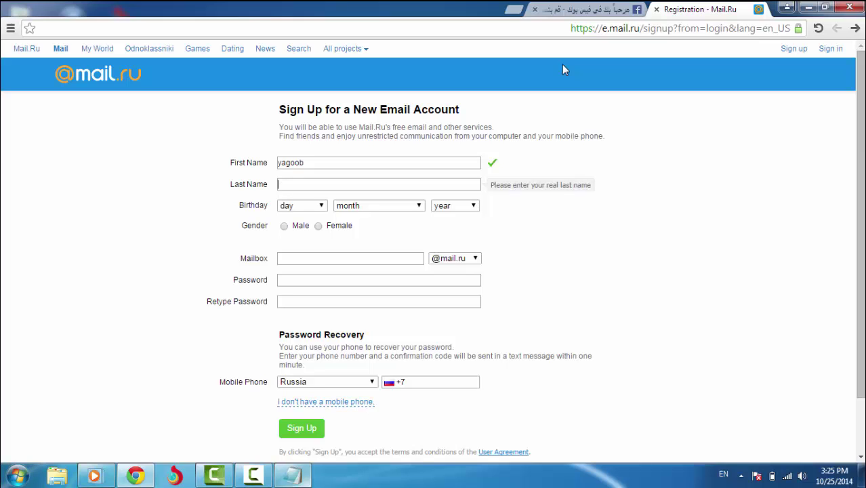
pyautogui.click(253, 475)
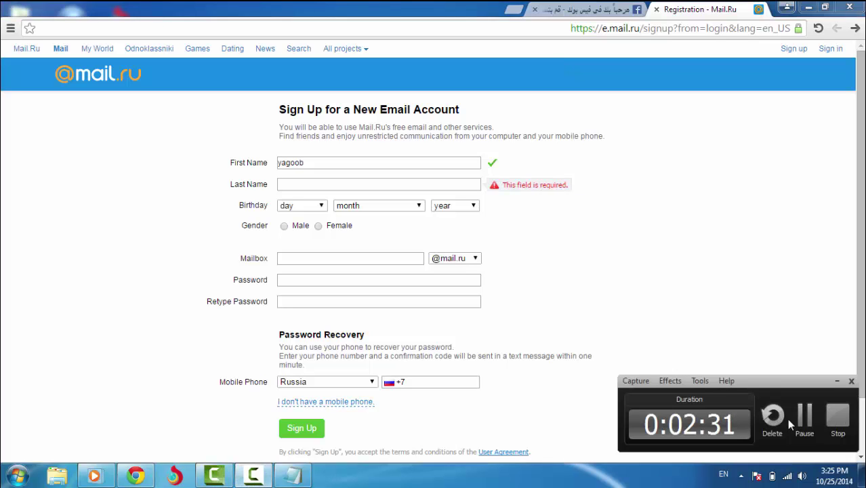
pyautogui.click(806, 420)
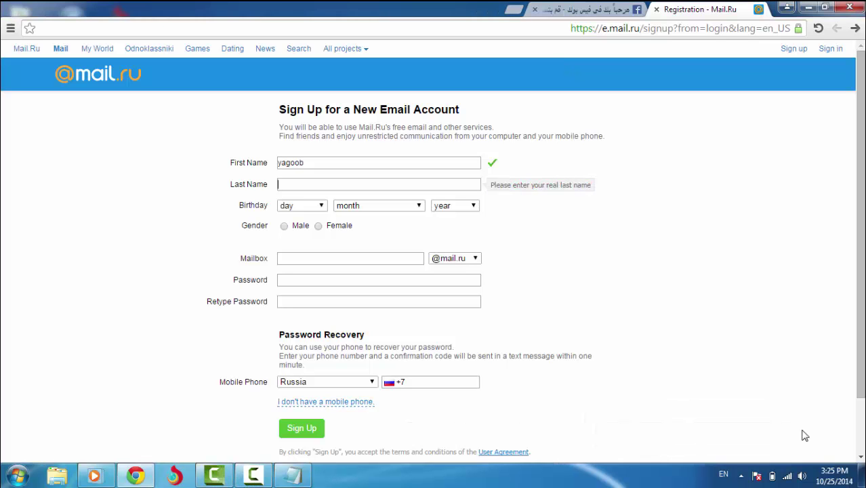
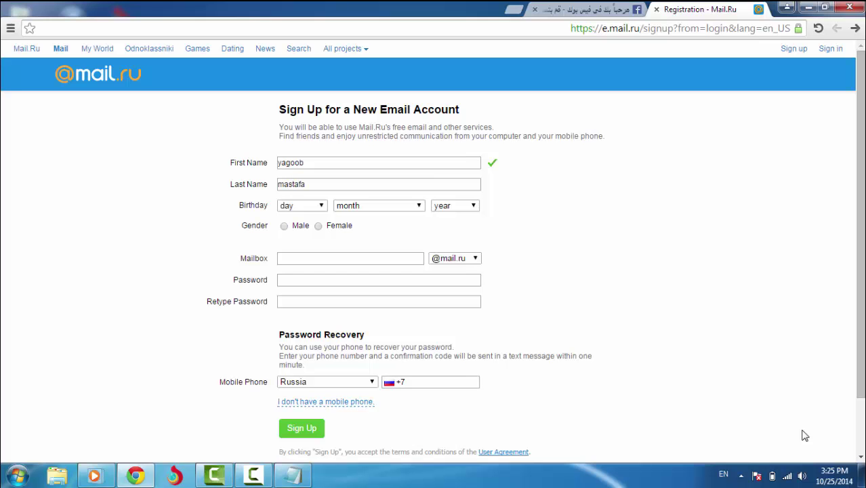
# Set the birthday to day 3 and month May
pyautogui.press('Tab')
pyautogui.hotkey('alt', 'Down')
pyautogui.press('Down')
pyautogui.press('Down')
pyautogui.press('Down')
pyautogui.press('Down')
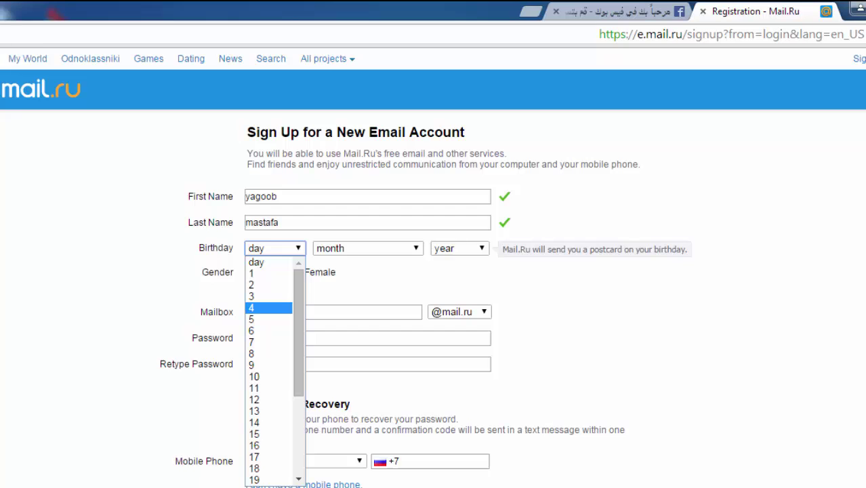
pyautogui.press('Up')
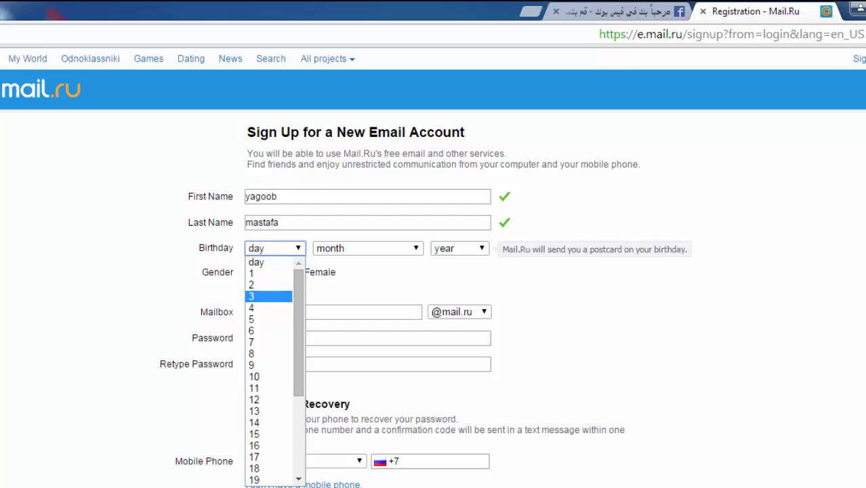
pyautogui.press('Return')
pyautogui.press('Tab')
pyautogui.hotkey('alt', 'Down')
pyautogui.press('Down')
pyautogui.press('Down')
pyautogui.press('Down')
pyautogui.press('Down')
pyautogui.press('Down')
pyautogui.press('Down')
pyautogui.press('Down')
pyautogui.press('Up')
pyautogui.press('Up')
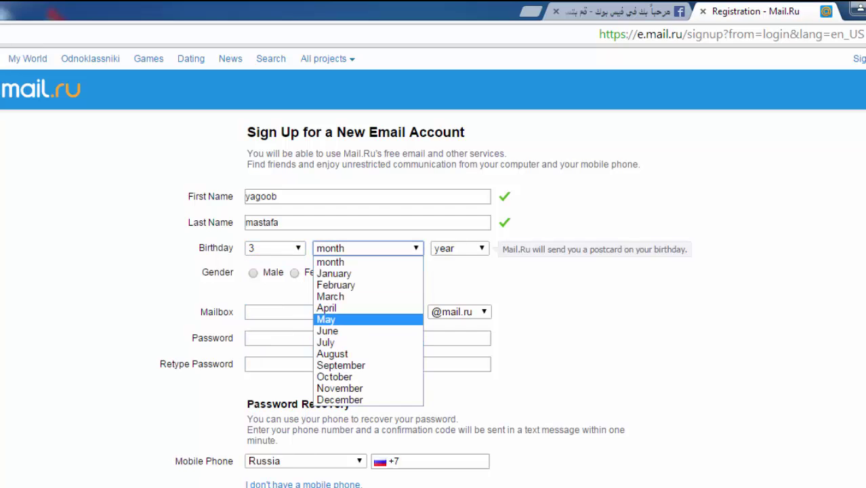
pyautogui.press('Return')
pyautogui.press('Tab')
pyautogui.hotkey('alt', 'Down')
pyautogui.press('Down')
pyautogui.press('Down')
pyautogui.press('Down')
pyautogui.press('Down')
pyautogui.press('Down')
pyautogui.press('Down')
pyautogui.press('Down')
pyautogui.press('Down')
pyautogui.press('Down')
pyautogui.press('Down')
pyautogui.press('Down')
pyautogui.press('Down')
pyautogui.press('Down')
pyautogui.press('Down')
pyautogui.press('Down')
pyautogui.press('Down')
pyautogui.press('Down')
pyautogui.press('Down')
pyautogui.press('Down')
# Confirm birth year 1996 and add the Notepad note 'انت شكد مواليد وهاي بكيفك'
pyautogui.press('Return')
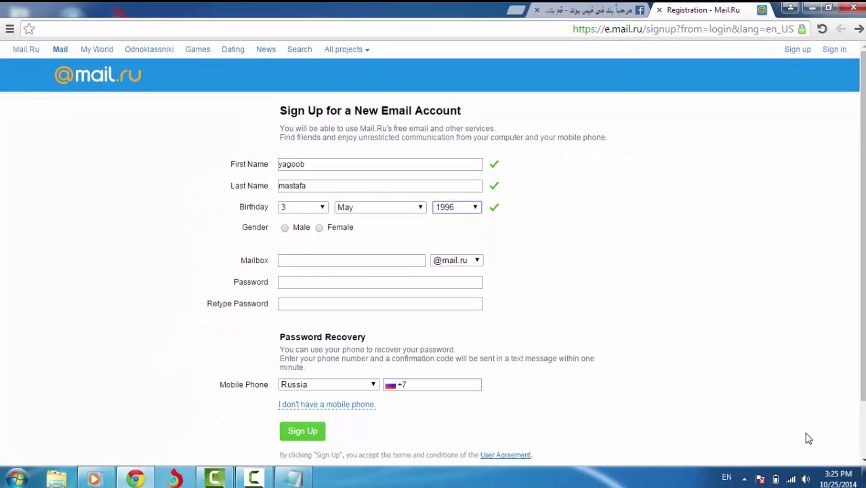
pyautogui.hotkey('alt', 'Tab')
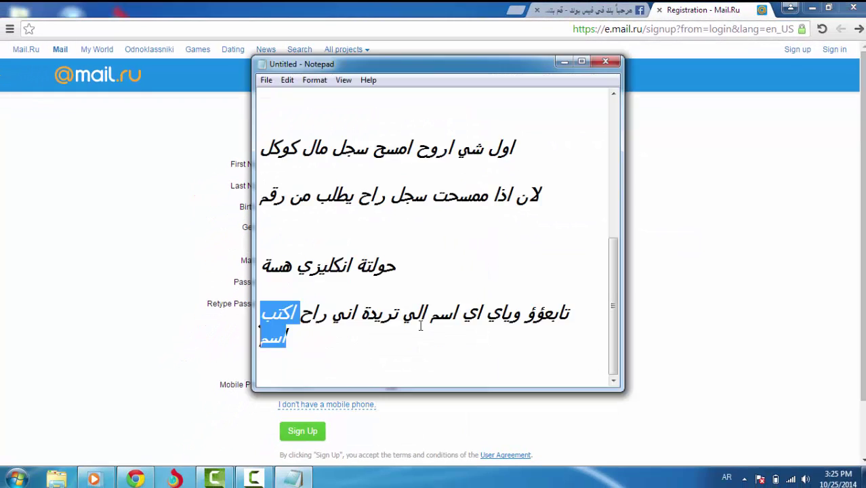
pyautogui.click(563, 312)
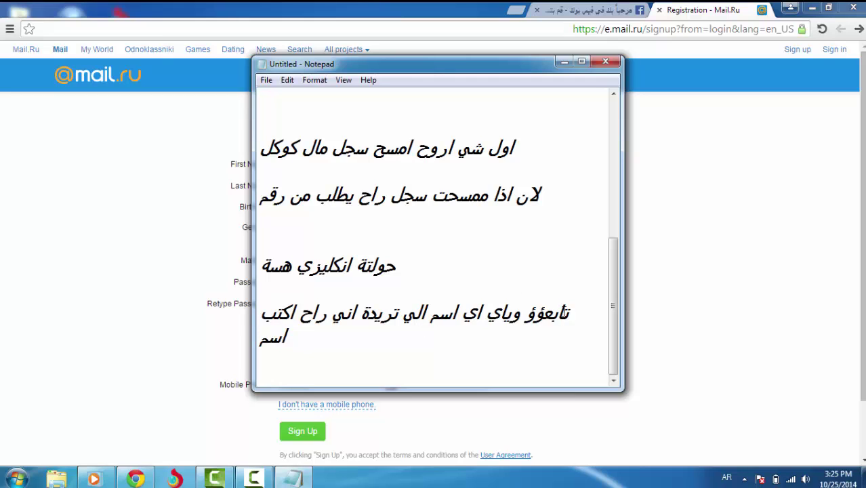
pyautogui.press('Return')
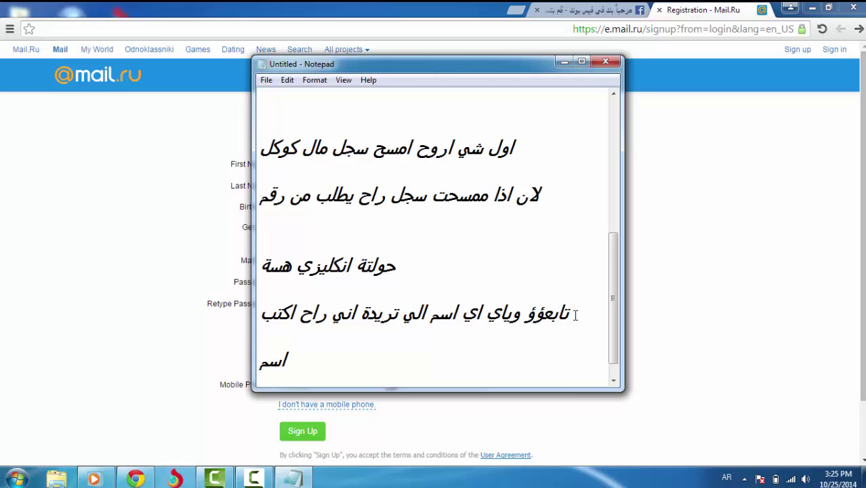
pyautogui.click(360, 377)
pyautogui.press('Return')
pyautogui.press('Return')
pyautogui.write('انت شكد مواليد وهاي بكيفك')
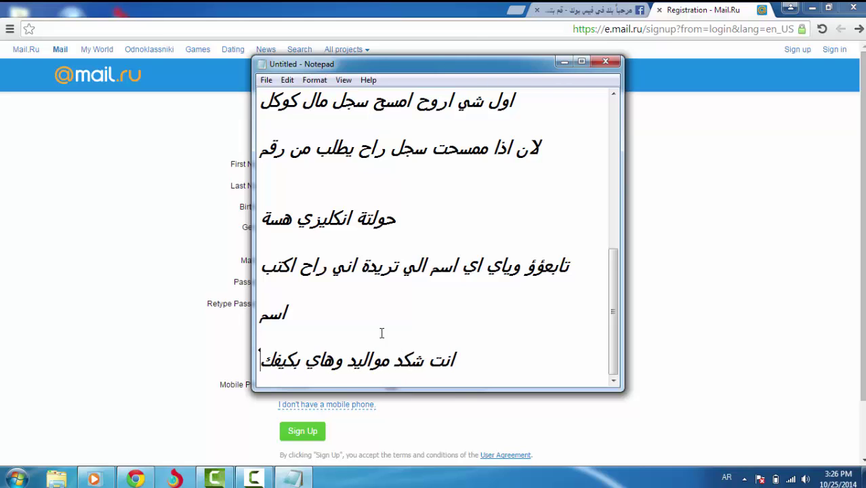
pyautogui.click(563, 61)
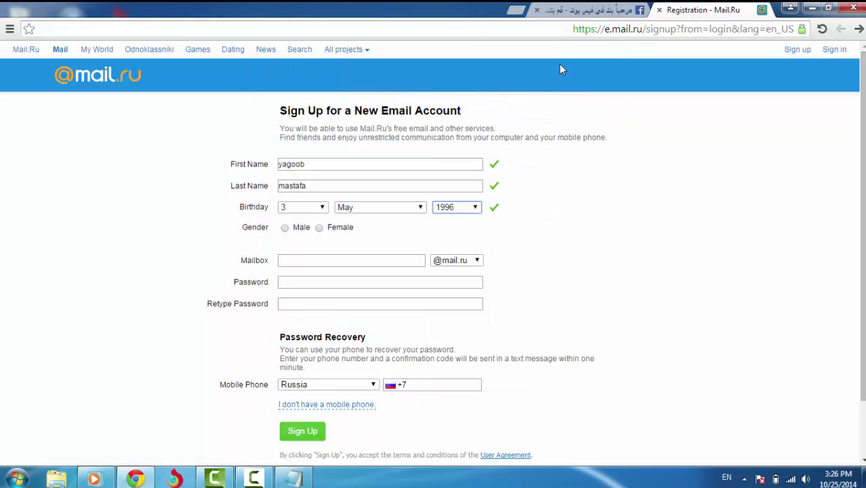
pyautogui.press('Tab')
pyautogui.press('Tab')
pyautogui.press('Down')
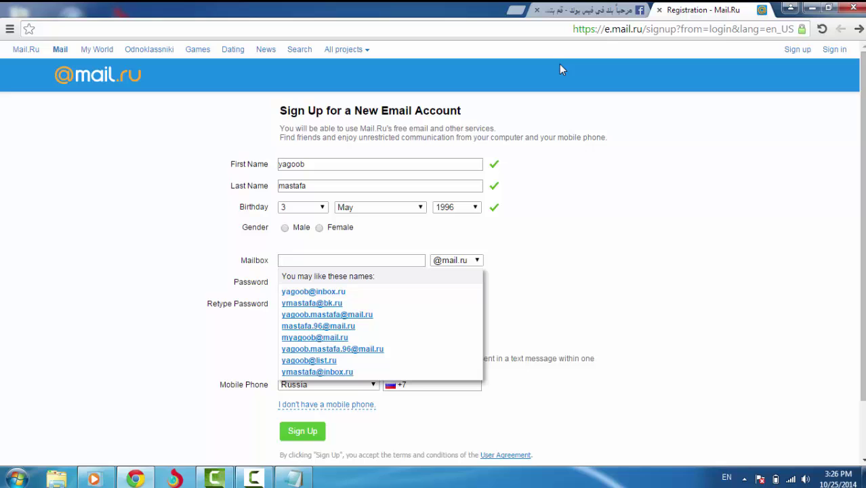
pyautogui.press('Return')
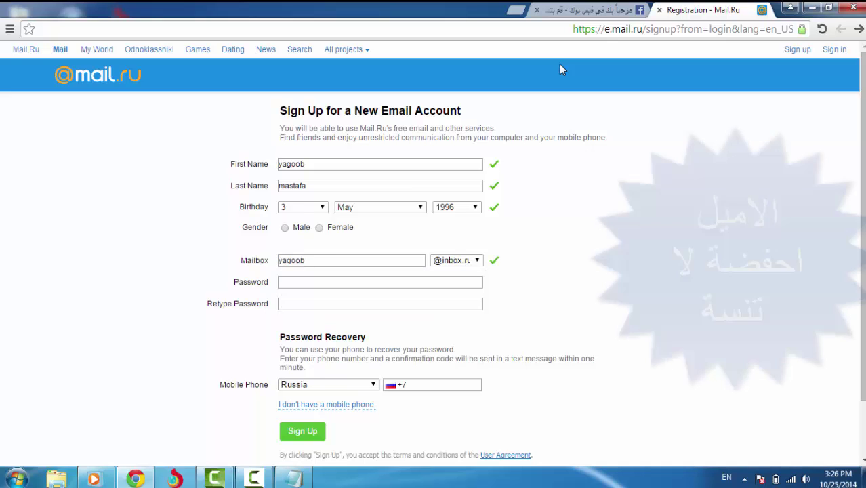
pyautogui.press('Tab')
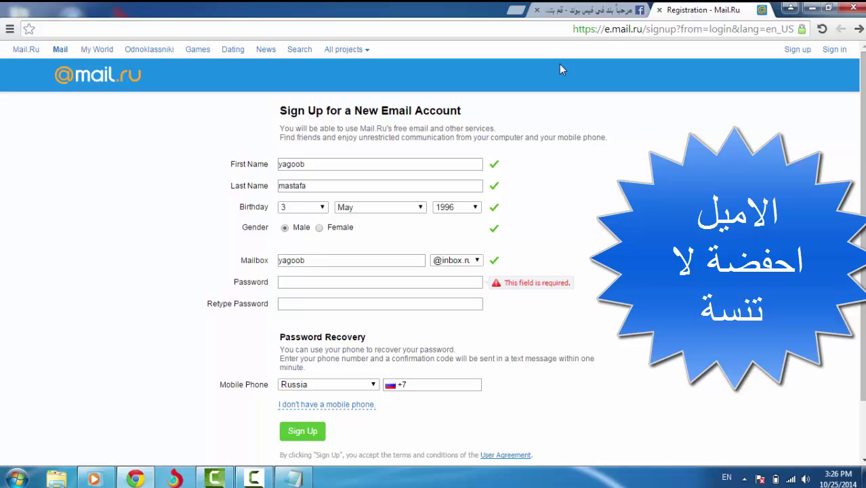
# Replace the taken mailbox name with an available one and copy it
pyautogui.press('BackSpace')
pyautogui.press('BackSpace')
pyautogui.press('BackSpace')
pyautogui.press('BackSpace')
pyautogui.press('BackSpace')
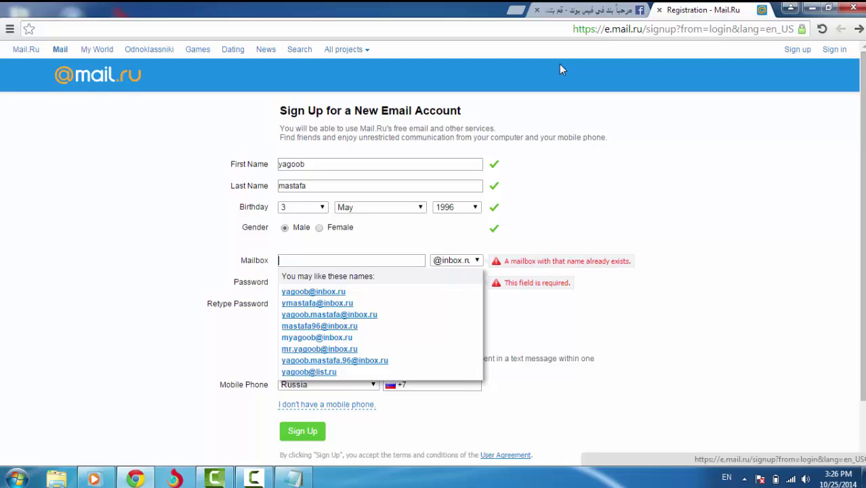
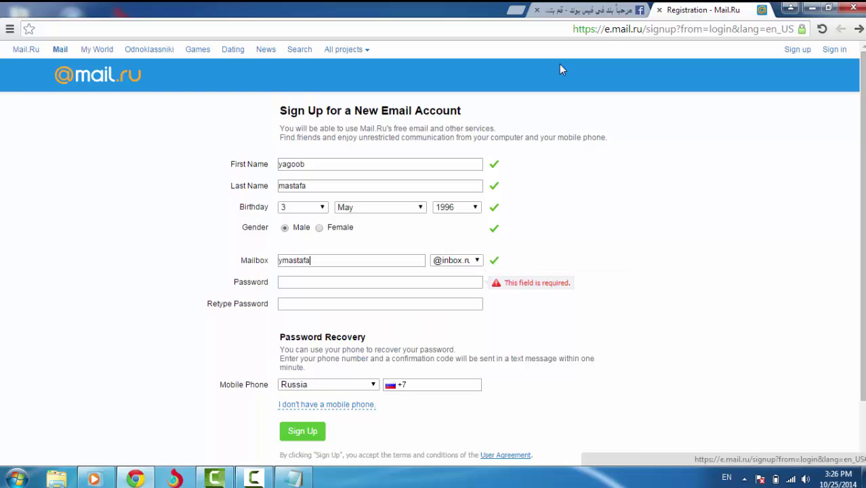
pyautogui.hotkey('ctrl', 'a')
pyautogui.hotkey('ctrl', 'c')
pyautogui.press('Menu')
pyautogui.press('Up')
pyautogui.press('Up')
pyautogui.press('Up')
pyautogui.press('Up')
pyautogui.press('Up')
pyautogui.press('Up')
pyautogui.press('Up')
pyautogui.press('Up')
pyautogui.press('Up')
pyautogui.press('Up')
pyautogui.press('Return')
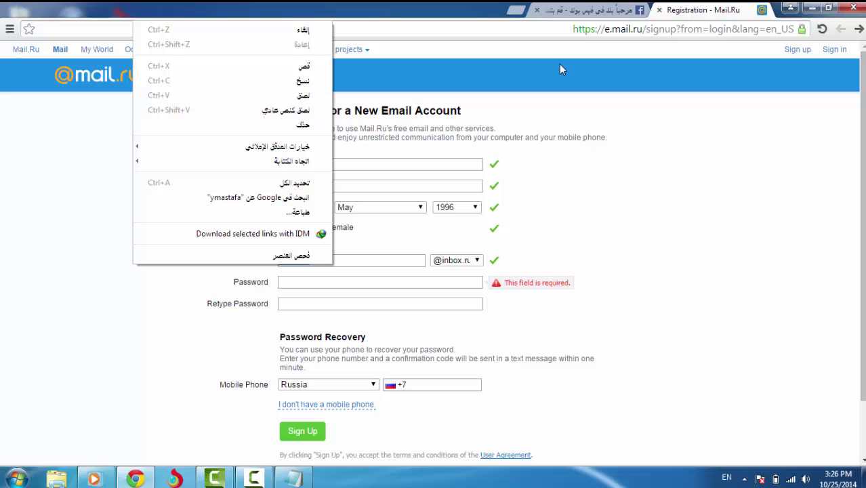
pyautogui.press('Down')
pyautogui.press('Down')
pyautogui.press('Up')
pyautogui.press('Up')
pyautogui.press('Up')
pyautogui.press('Return')
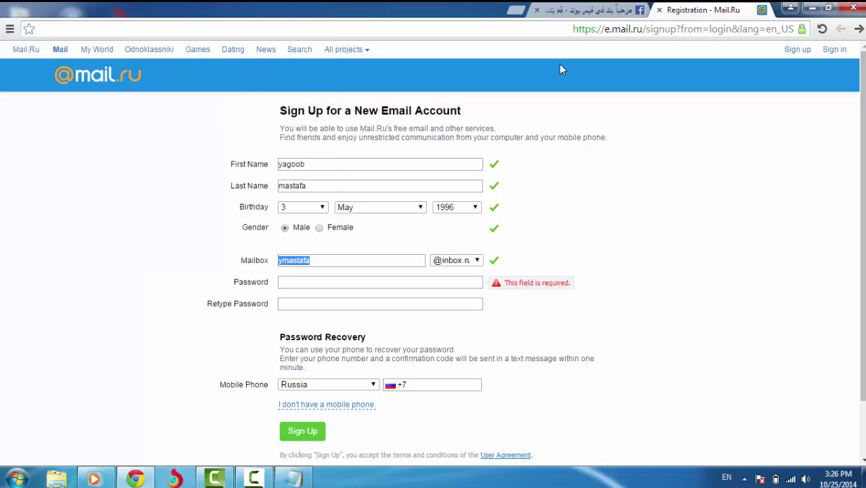
# Paste the copied mailbox name onto a new Notepad line and minimize the notes
pyautogui.hotkey('alt', 'Tab')
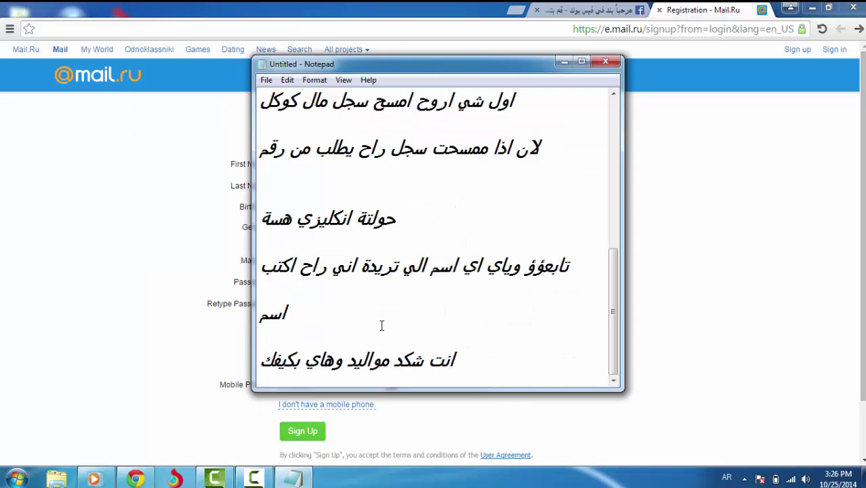
pyautogui.press('Return')
pyautogui.press('Return')
pyautogui.press('Return')
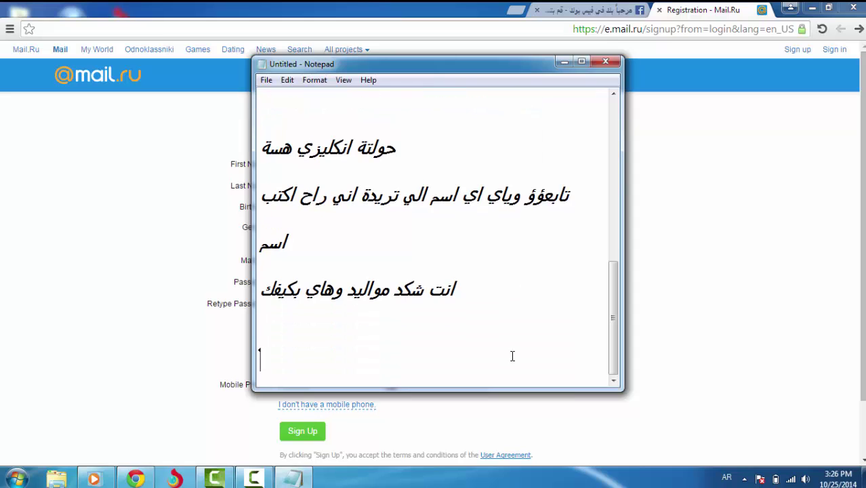
pyautogui.hotkey('ctrl', 'v')
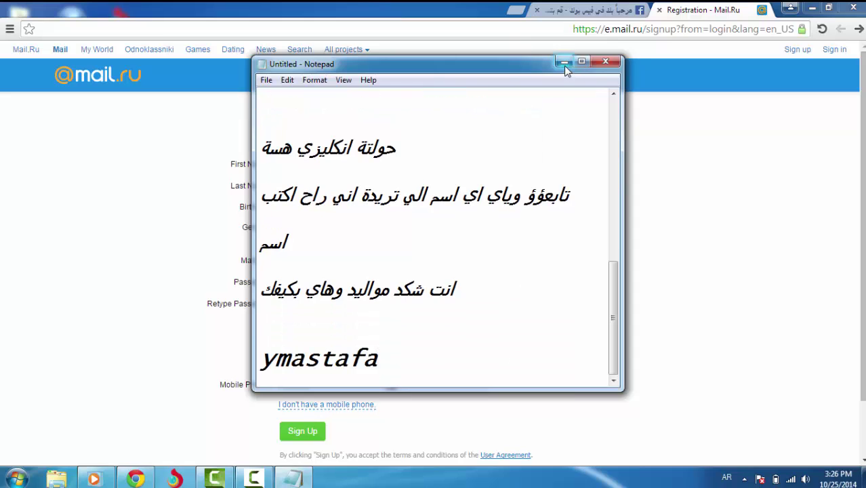
pyautogui.click(564, 62)
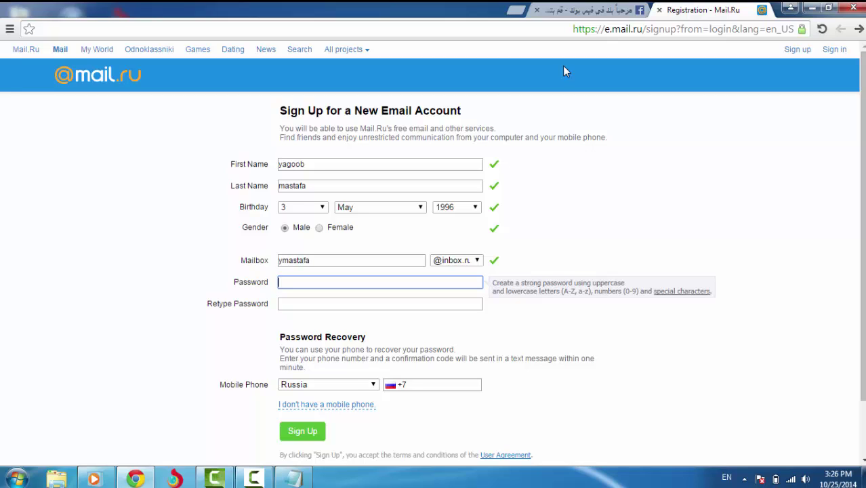
# Enter a strong password in both the Password and Retype Password fields
pyautogui.write('••••••••')
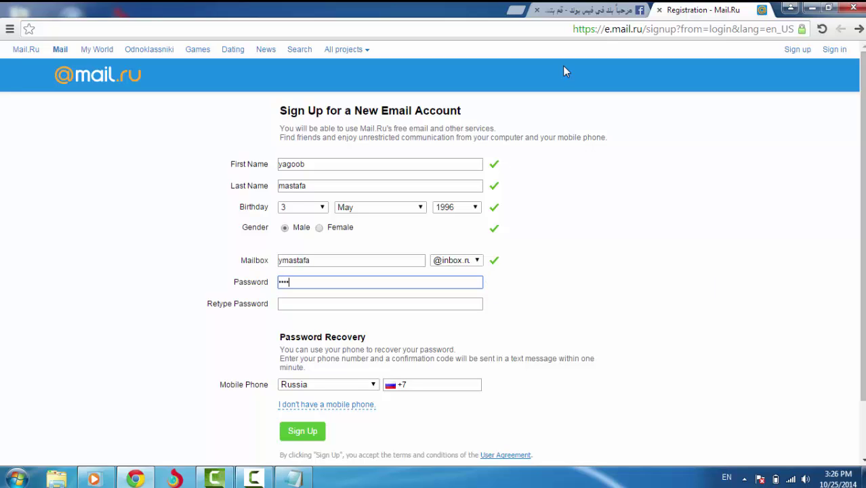
pyautogui.write('••••••••••••')
pyautogui.press('Tab')
pyautogui.write('••••••••••••••••••••')
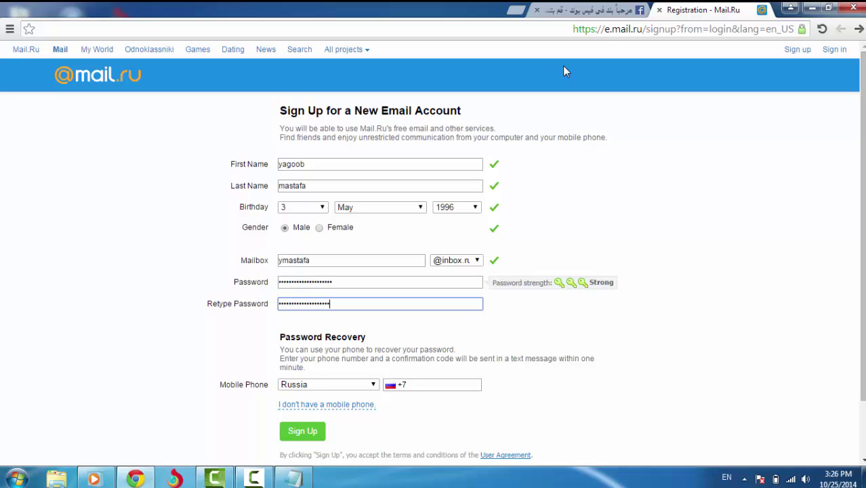
pyautogui.write('•')
pyautogui.hotkey('shift', 'Tab')
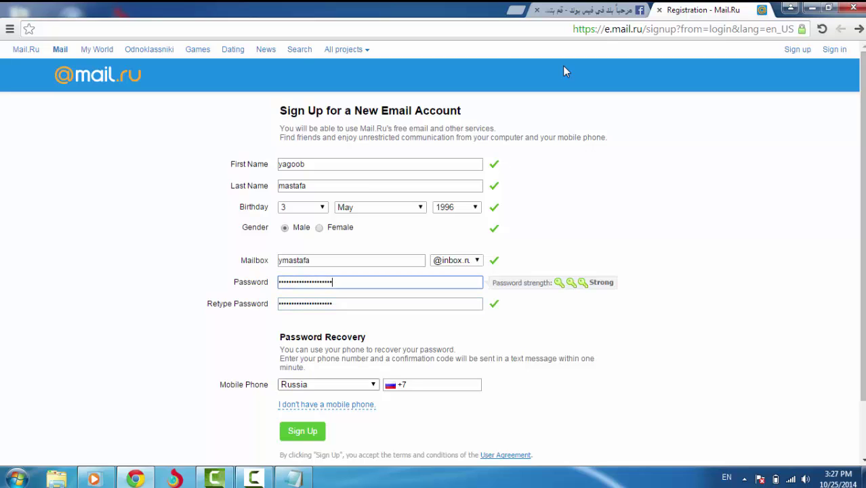
# Choose the grandmother's first and middle name security question and type its answer
pyautogui.press('Tab')
pyautogui.press('Tab')
pyautogui.hotkey('alt', 'Down')
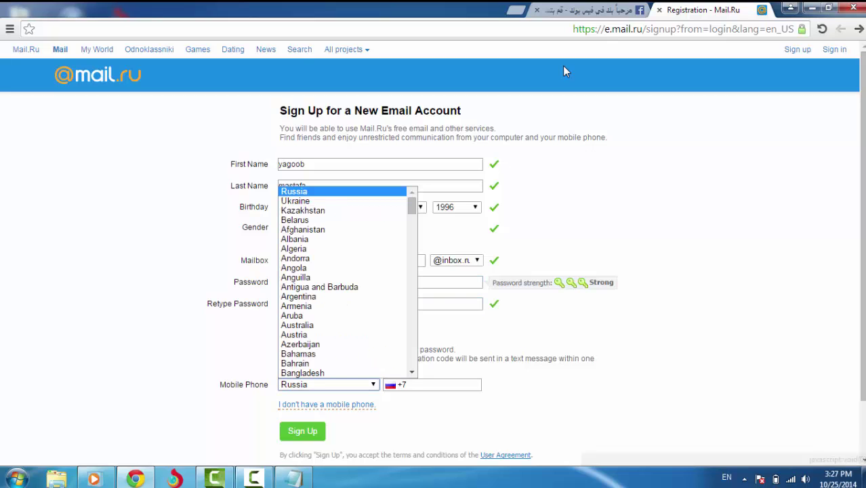
pyautogui.press('Escape')
pyautogui.press('Tab')
pyautogui.press('Tab')
pyautogui.press('Return')
pyautogui.press('Tab')
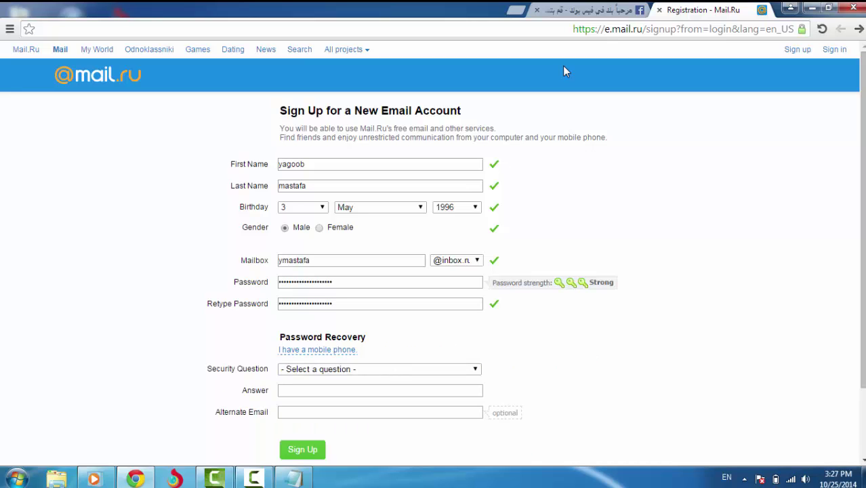
pyautogui.hotkey('alt', 'Down')
pyautogui.press('Down')
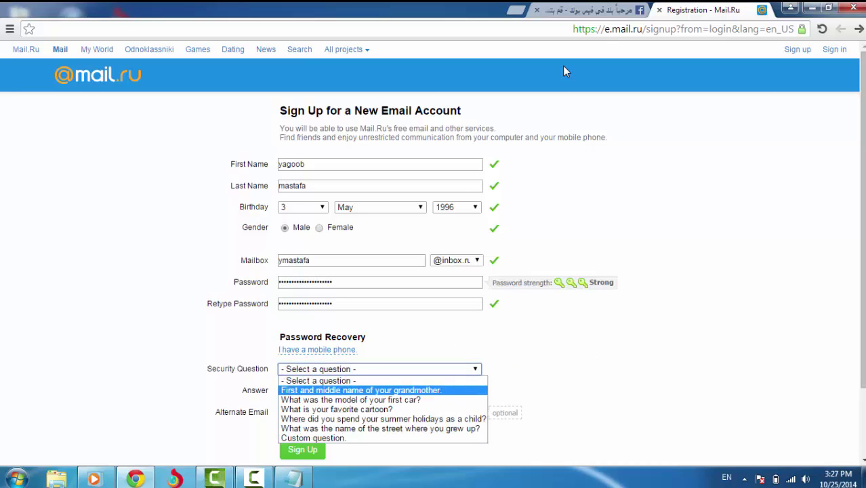
pyautogui.press('Return')
pyautogui.press('Tab')
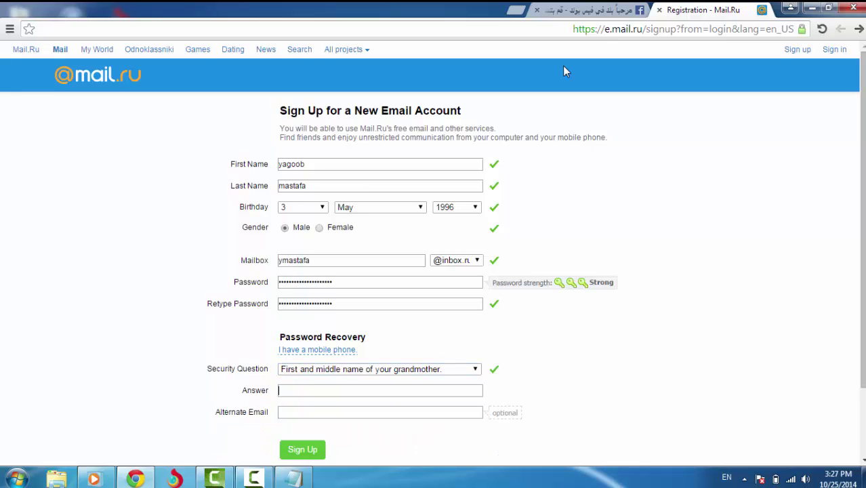
pyautogui.write('yagoob')
pyautogui.press('BackSpace')
pyautogui.write('ob')
# Add the Notepad note 'اختر اي سؤال امان واجب بكيفك', then submit the sign-up form
pyautogui.hotkey('alt', 'Tab')
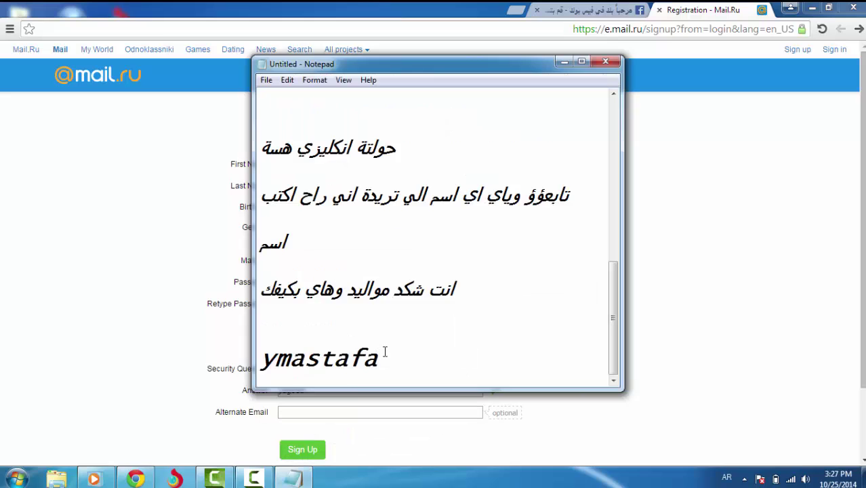
pyautogui.press('Return')
pyautogui.press('Return')
pyautogui.press('Return')
pyautogui.write('اختر اي سؤال امان')
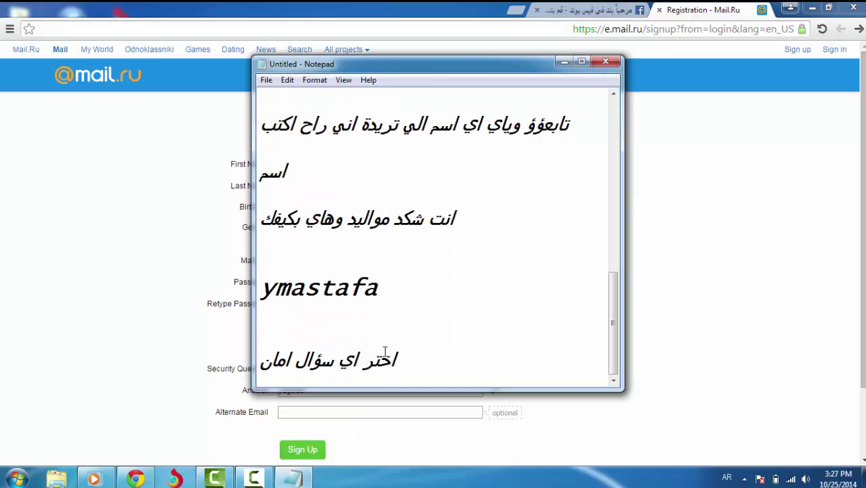
pyautogui.write(' واجب بكيفك')
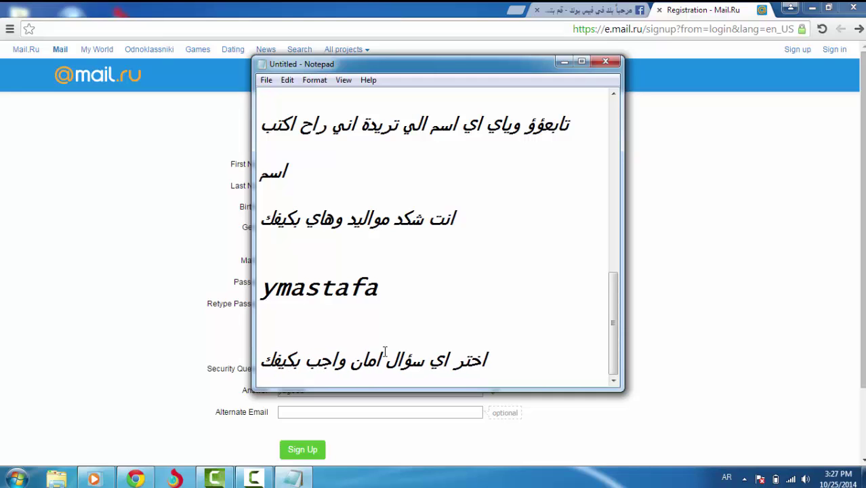
pyautogui.click(563, 63)
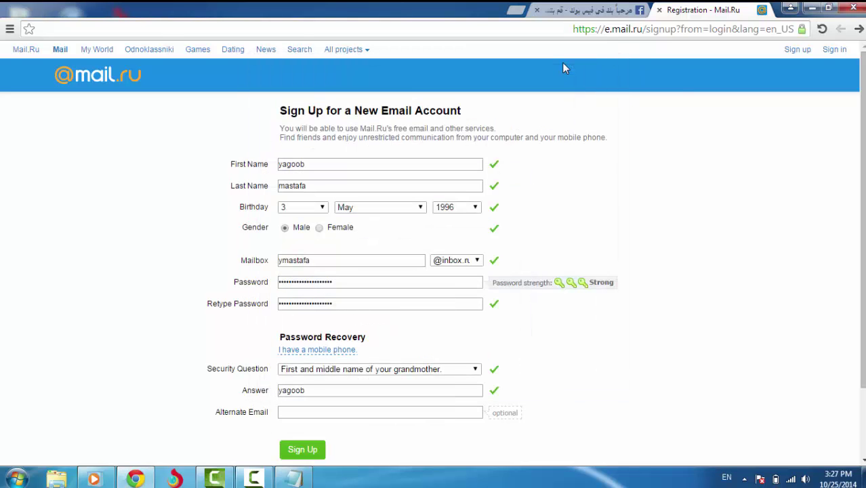
pyautogui.press('Return')
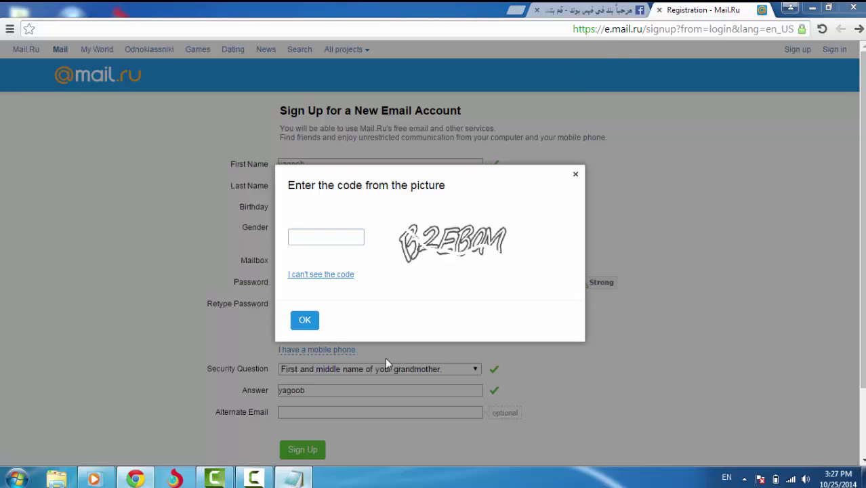
# Add the note 'نكتب نص' to Notepad and hide it again
pyautogui.hotkey('alt', 'Tab')
pyautogui.write('نكتب نص')
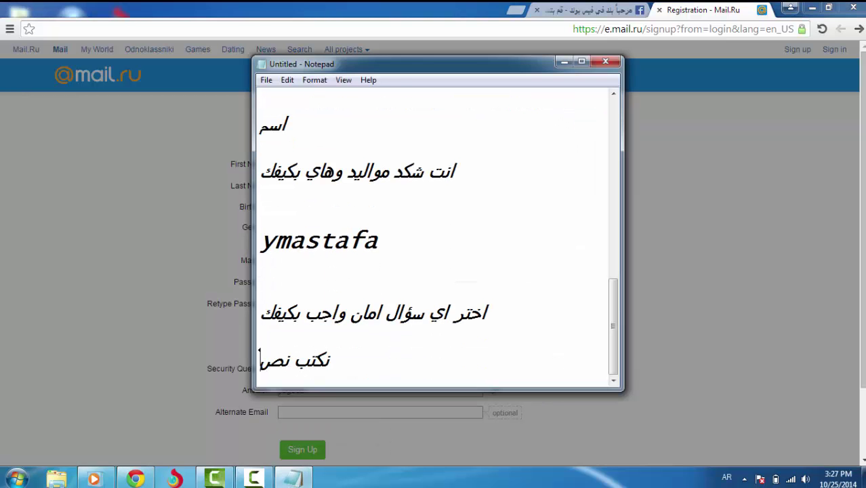
pyautogui.click(563, 62)
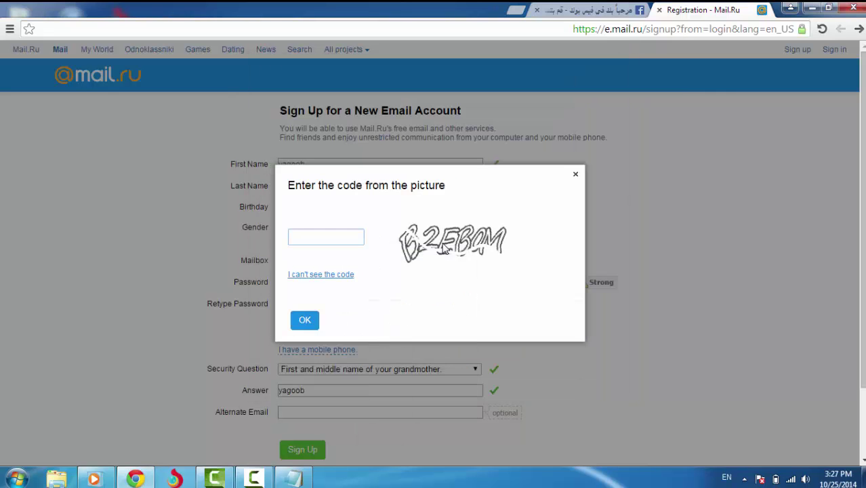
# Enter picture code B2EBaM, then after rejection enter 4E2AET and confirm
pyautogui.write('B2EBaM')
pyautogui.press('Return')
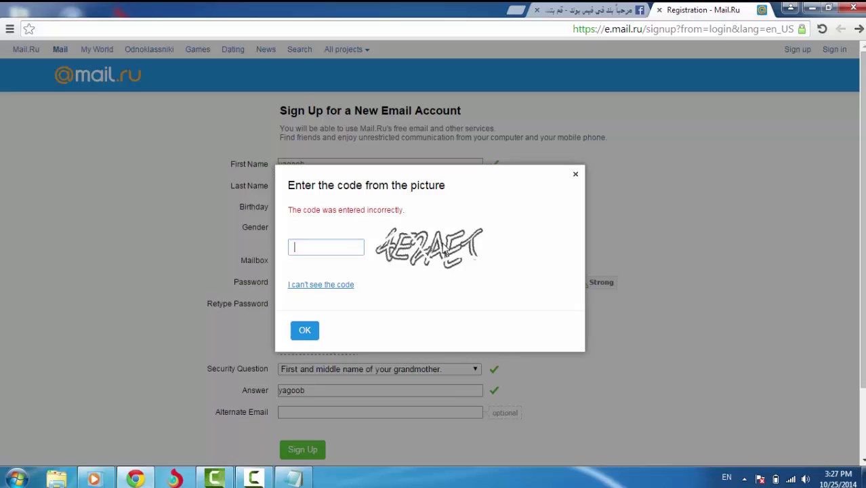
pyautogui.write('4E2AET')
pyautogui.press('Tab')
pyautogui.press('Tab')
pyautogui.press('Return')
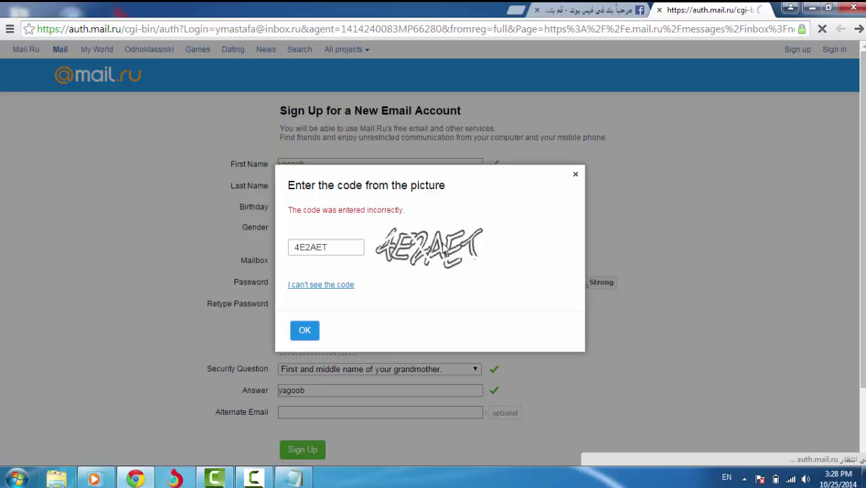
# Dismiss the Windows colour-scheme prompt and close the extra Baidu Spark browser window
pyautogui.hotkey('alt', 'shift')
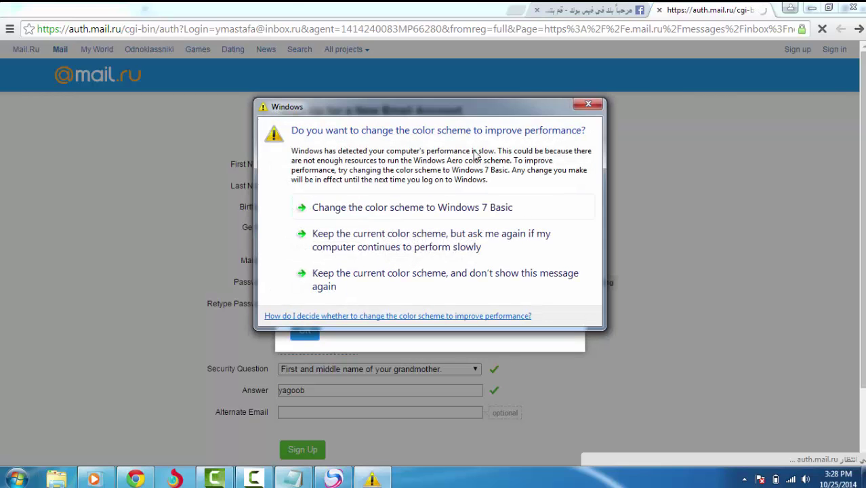
pyautogui.click(597, 101)
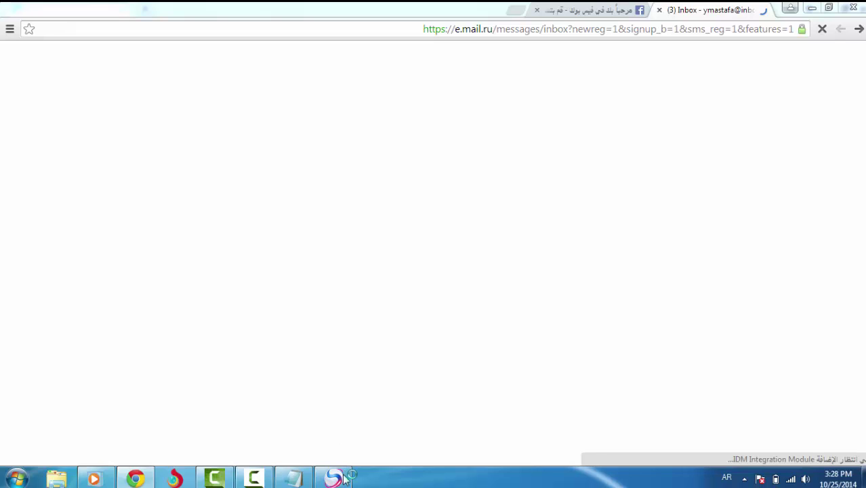
pyautogui.rightClick(344, 477)
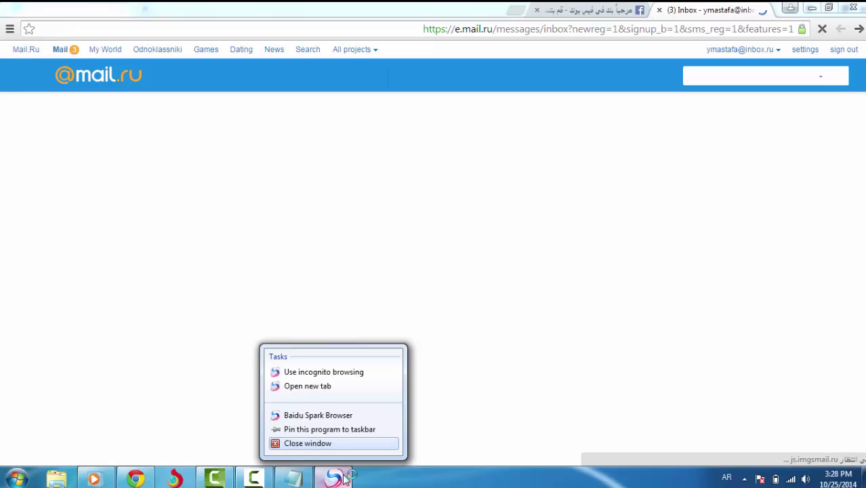
pyautogui.hotkey('alt', 'shift')
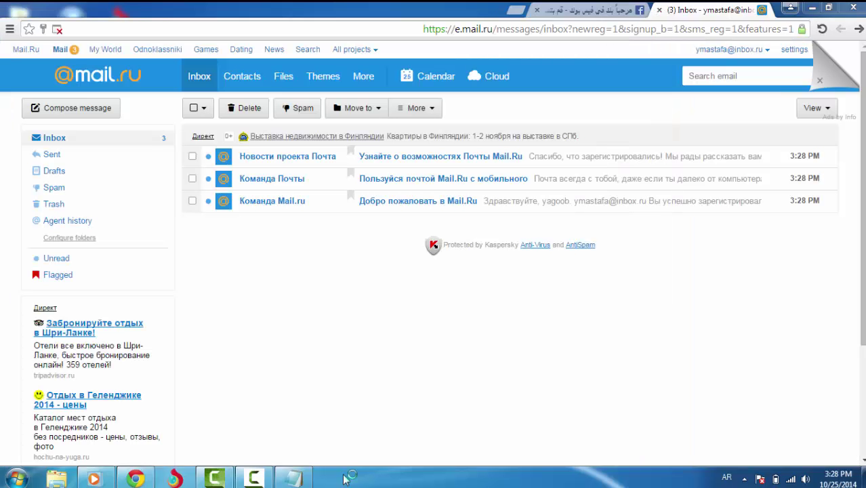
# Add the Notepad note 'هسة الاميل صار اجي على فيس لازم سوي انكليزي تابع', then return to Chrome
pyautogui.hotkey('alt', 'Tab')
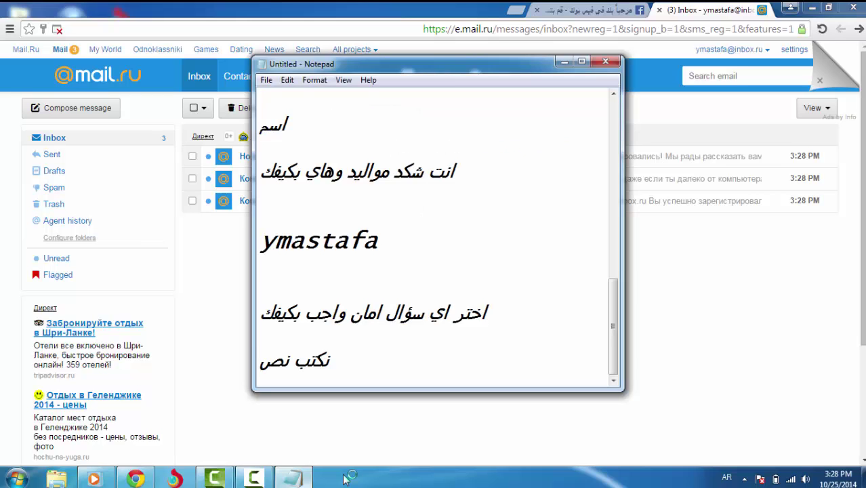
pyautogui.press('Return')
pyautogui.write('هس')
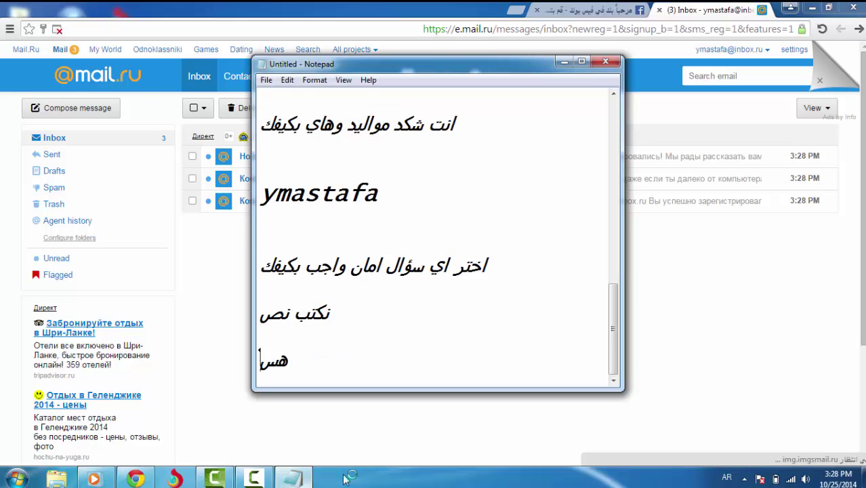
pyautogui.write('ة الاميل ص')
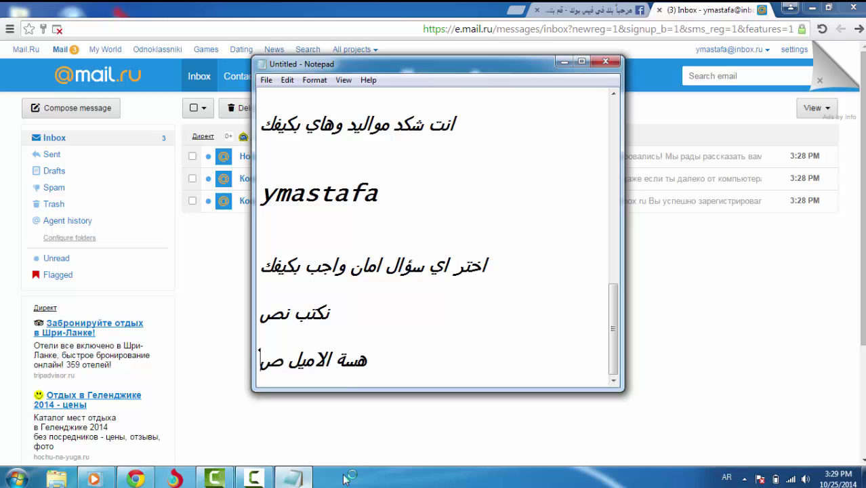
pyautogui.write('ار اجي عل')
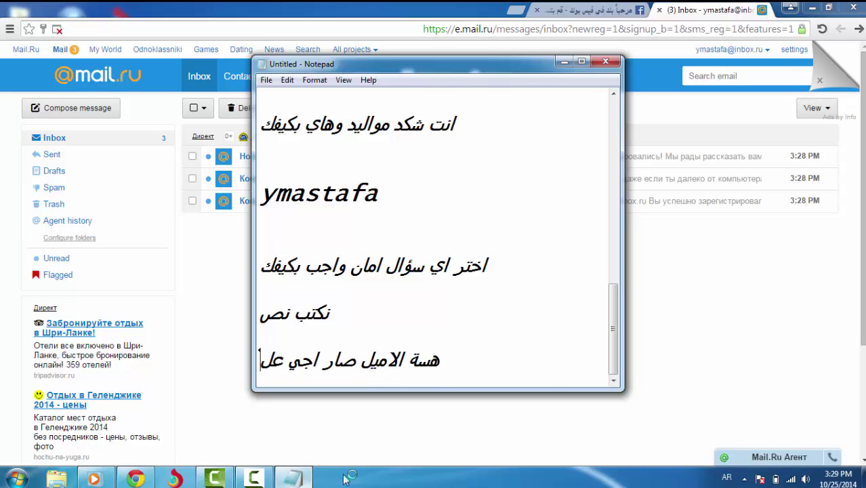
pyautogui.write('ى فيس ')
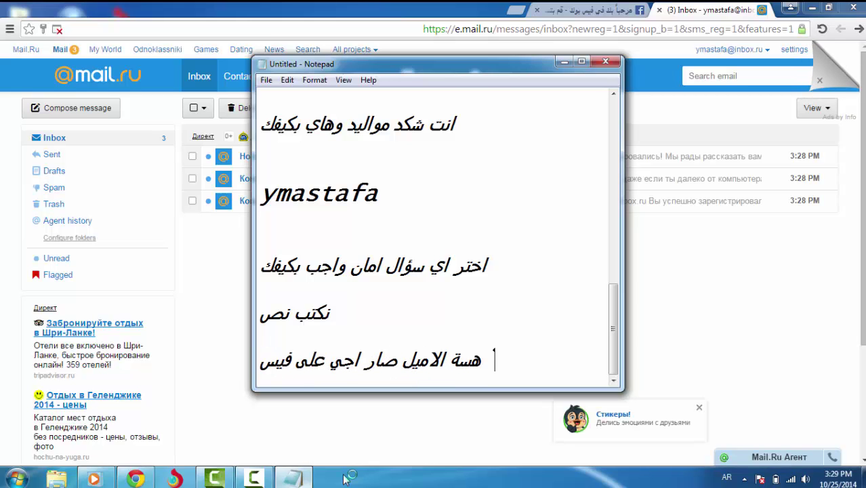
pyautogui.write('لازم سؤي انكل')
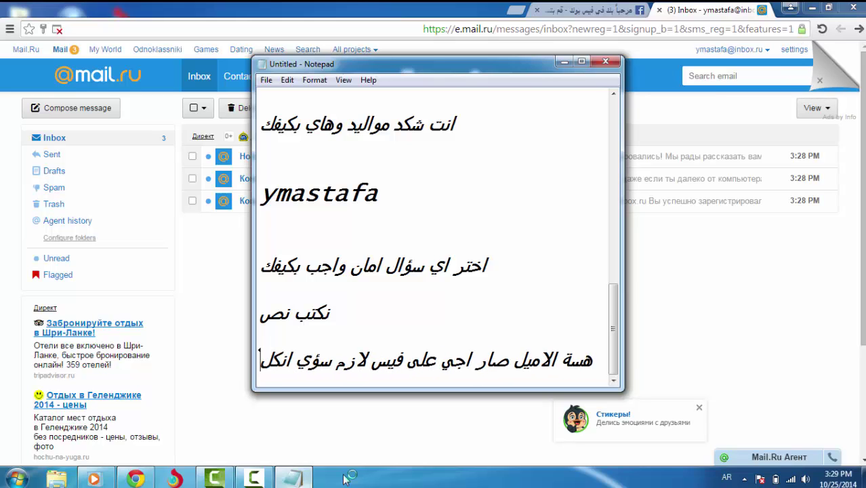
pyautogui.write('يزي تابع')
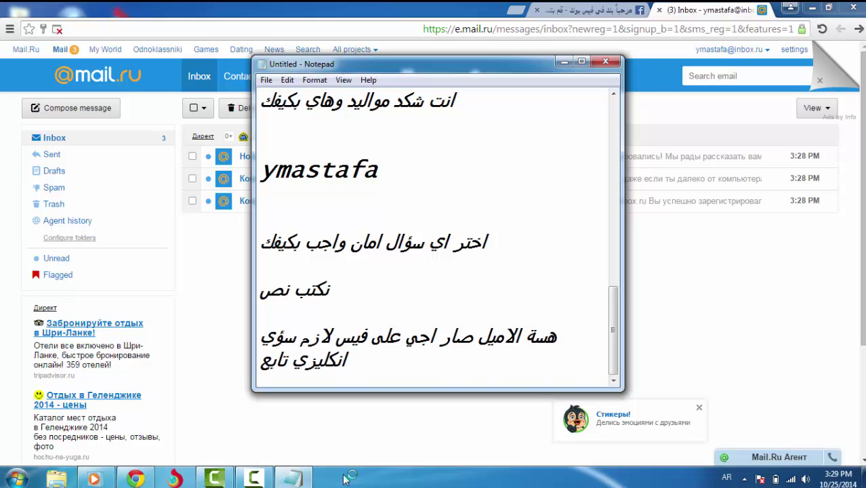
pyautogui.hotkey('alt', 'Tab')
# Switch to the Facebook sign-up page, scroll down it, then bring Notepad back up
pyautogui.hotkey('ctrl', 'shift', 'Tab')
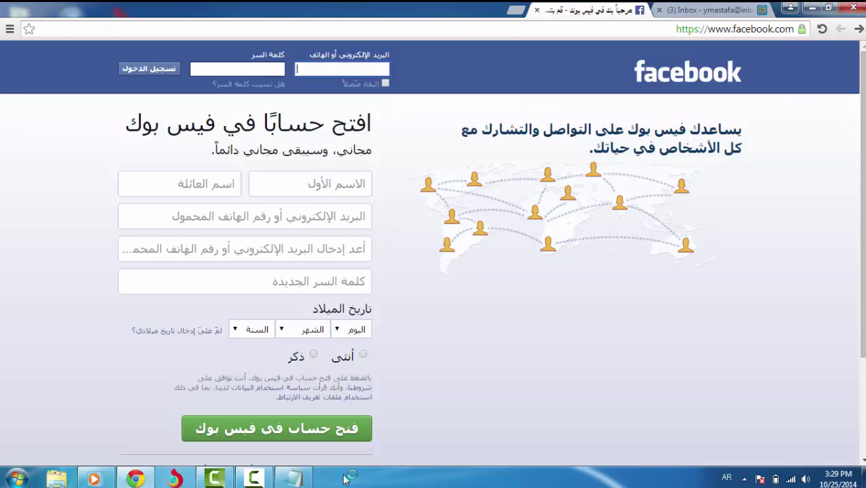
pyautogui.scroll(-5, 204, 406)
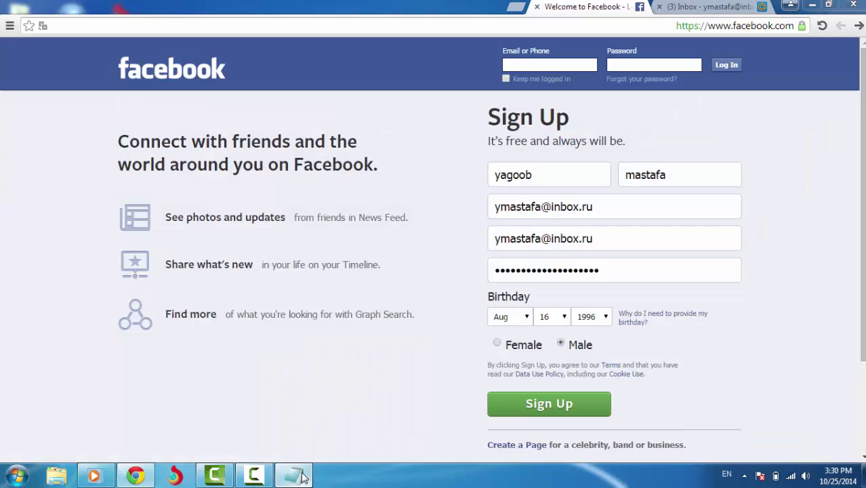
pyautogui.click(292, 476)
# Add the note 'املي حقول مالتك' to Notepad and hide it to show the Facebook form
pyautogui.press('Return')
pyautogui.press('Return')
pyautogui.write('املي حقول ')
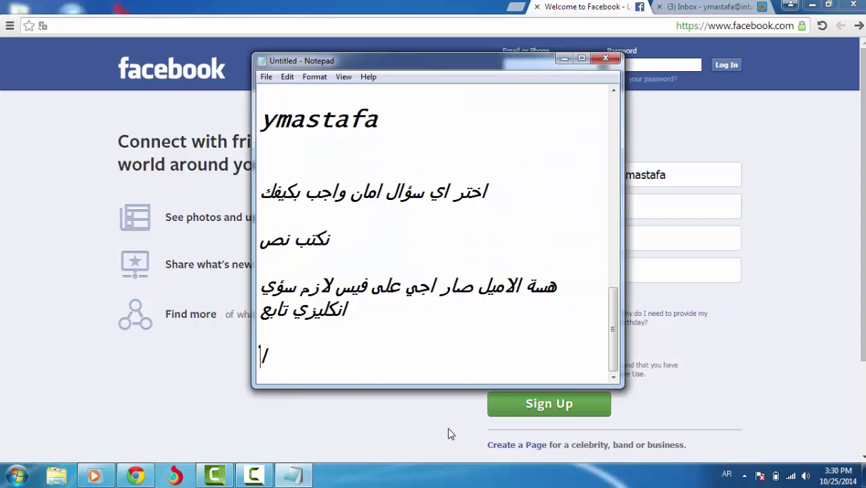
pyautogui.write('مالتك خ')
pyautogui.press('BackSpace')
pyautogui.press('BackSpace')
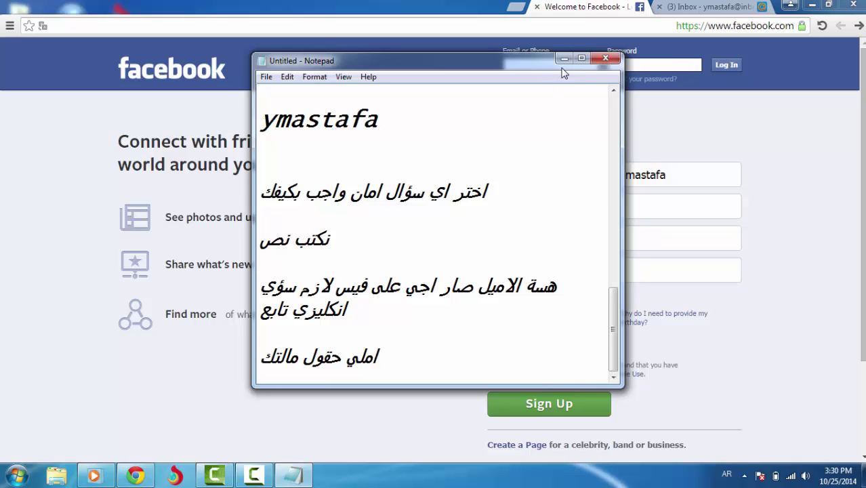
pyautogui.click(564, 59)
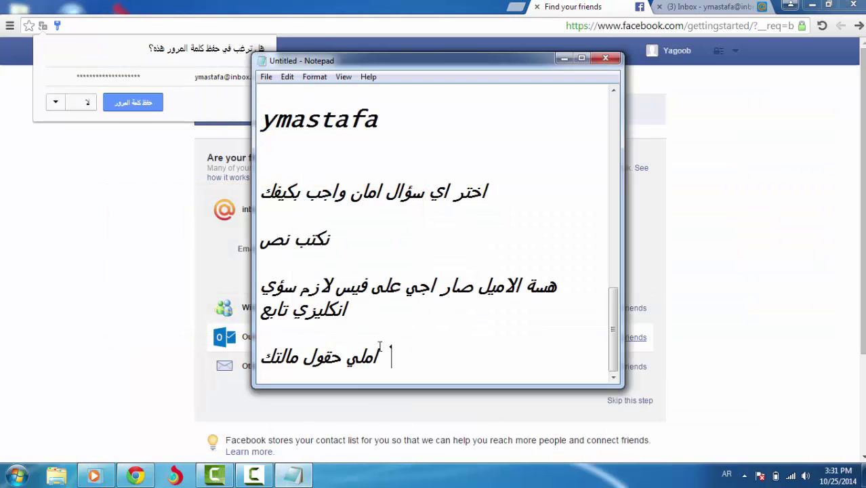
# Add the note 'مبروك الحساب', hide Notepad, and dismiss Chrome's save-password offer
pyautogui.press('Return')
pyautogui.press('Return')
pyautogui.press('Return')
pyautogui.write('مبرؤ')
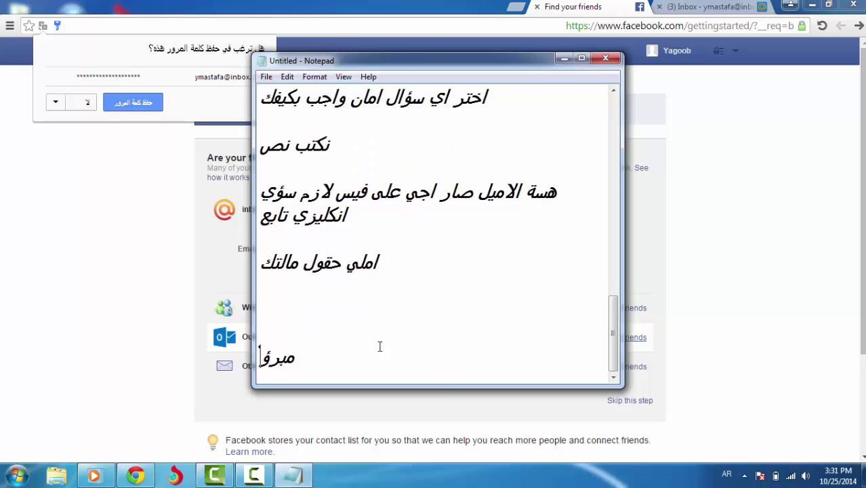
pyautogui.write('ك الحساب')
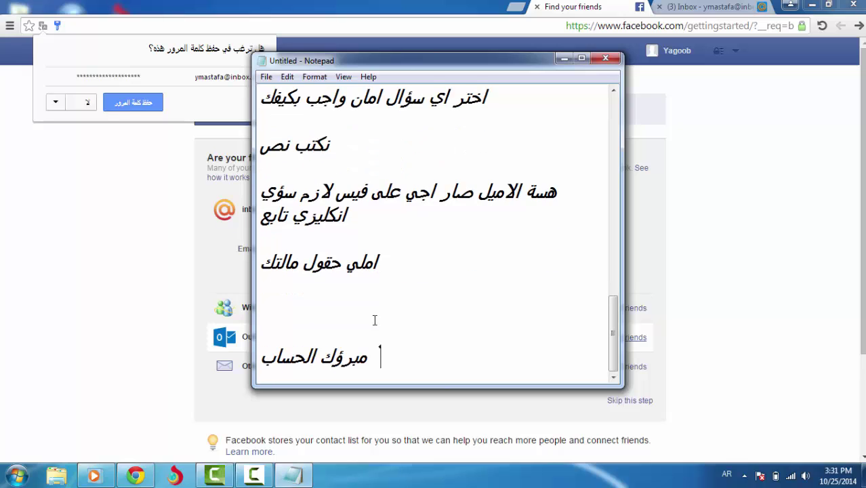
pyautogui.click(563, 58)
pyautogui.click(566, 65)
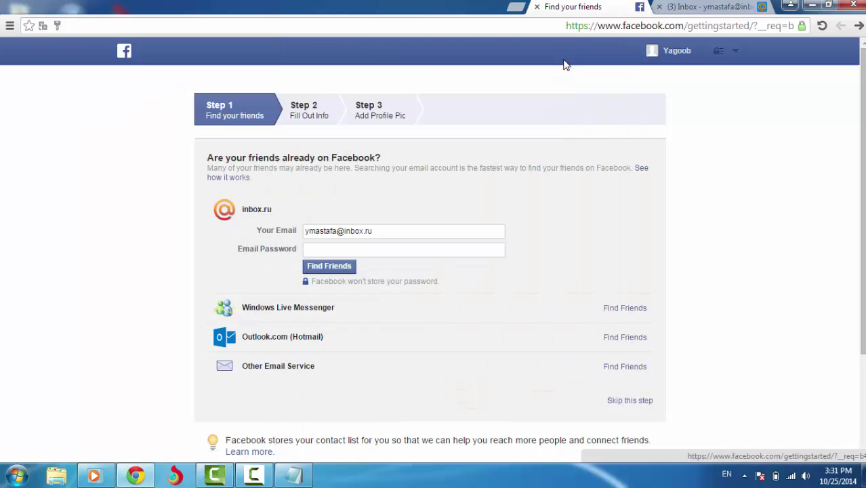
# Skip Facebook's find-friends, profile info and profile picture sign-up steps
pyautogui.click(629, 400)
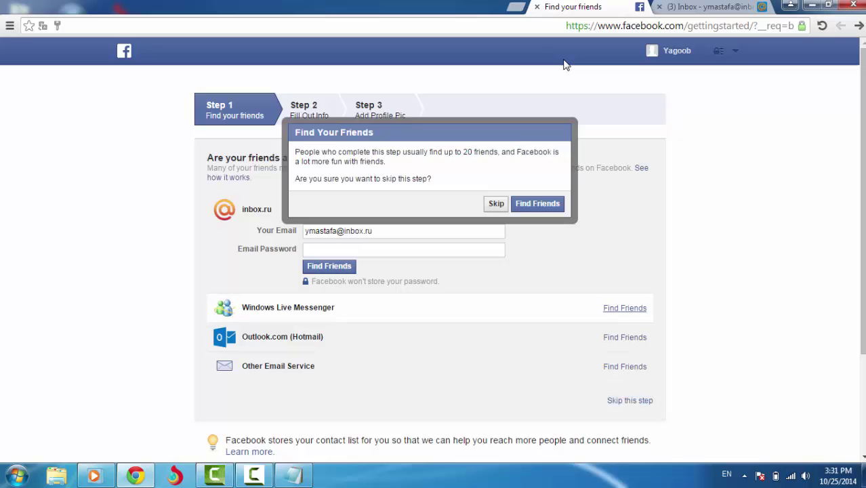
pyautogui.press('Escape')
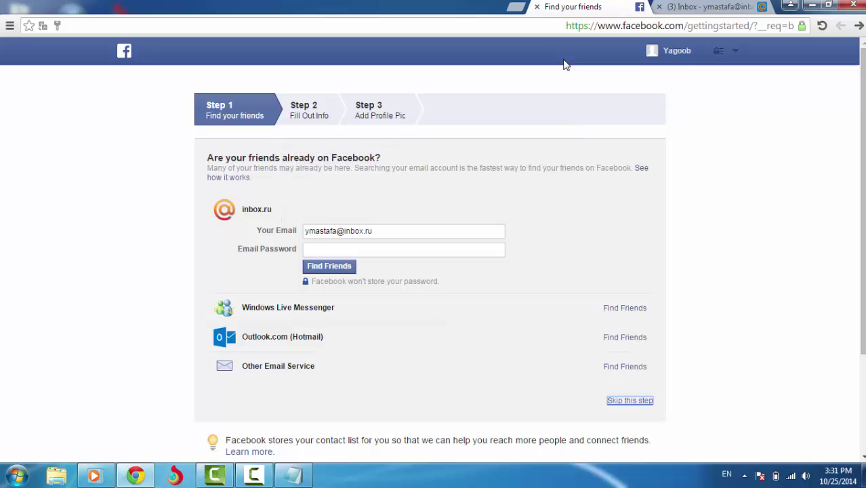
pyautogui.press('Return')
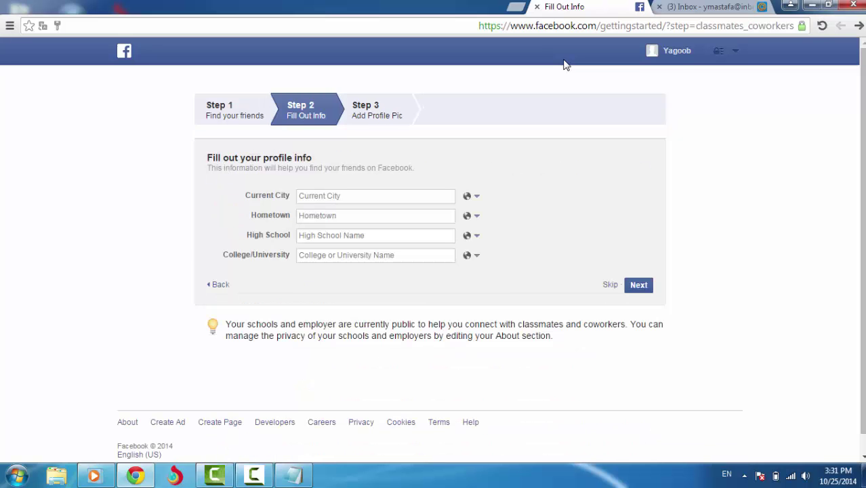
pyautogui.press('Tab')
pyautogui.press('Return')
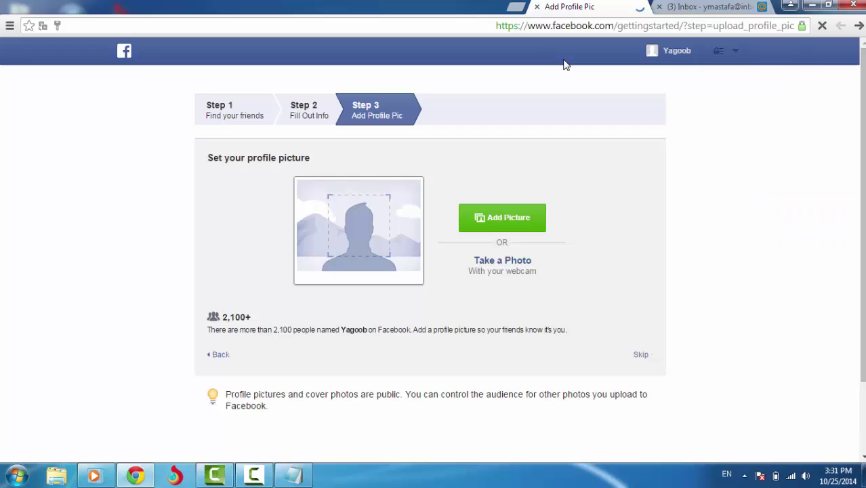
pyautogui.press('Return')
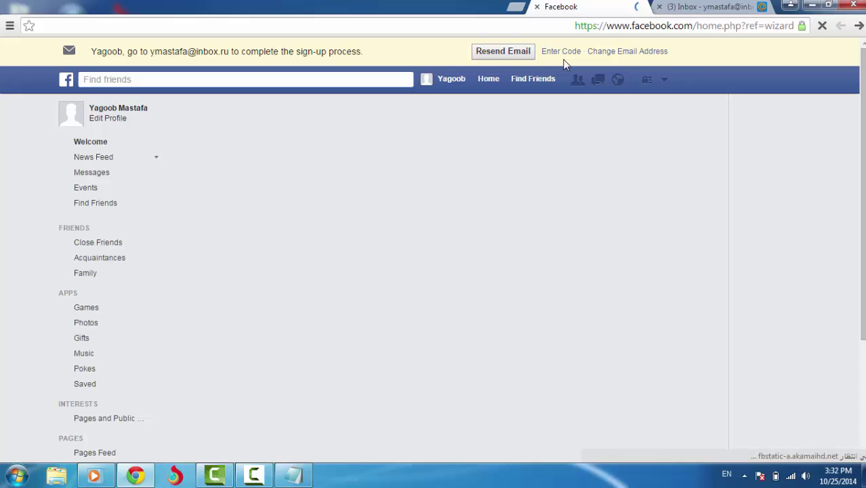
# Add the Notepad note 'هسة اسوي تاكيد الحساب هسة اروح على اميل', then minimize it
pyautogui.click(293, 475)
pyautogui.press('Return')
pyautogui.press('Return')
pyautogui.write('هسة الكد')
pyautogui.press('BackSpace')
pyautogui.press('BackSpace')
pyautogui.press('BackSpace')
pyautogui.press('BackSpace')
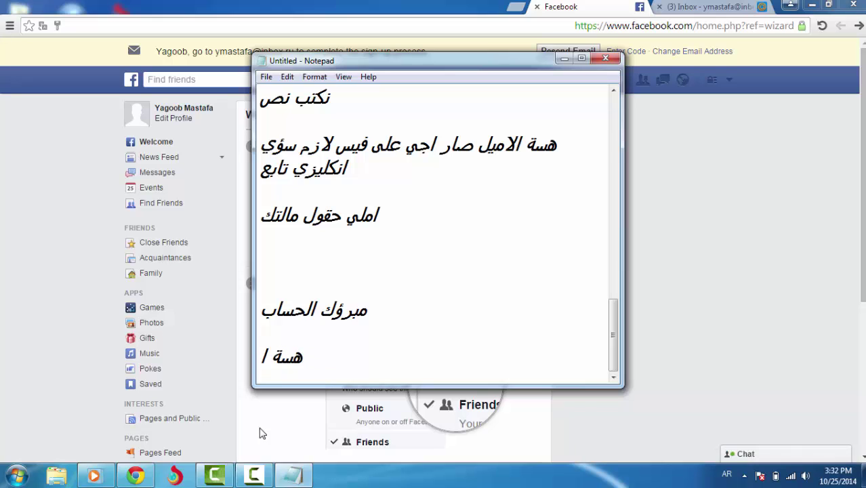
pyautogui.write('اسؤي تاكيد على ')
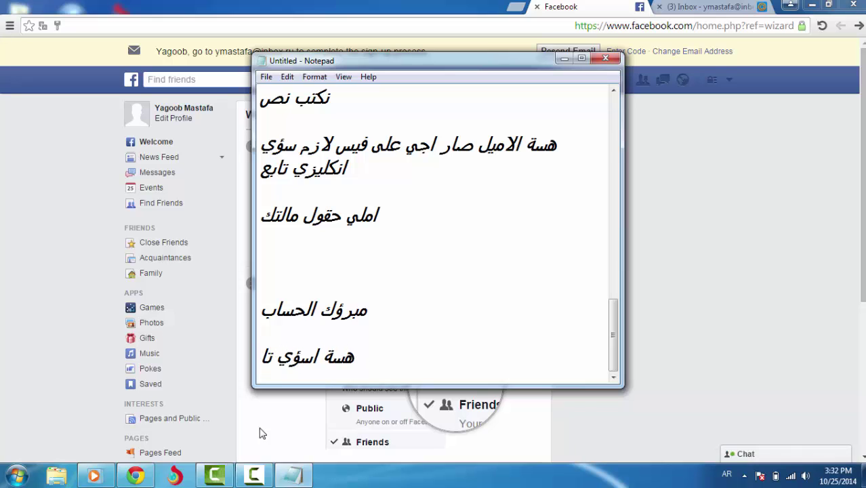
pyautogui.write('الحساب')
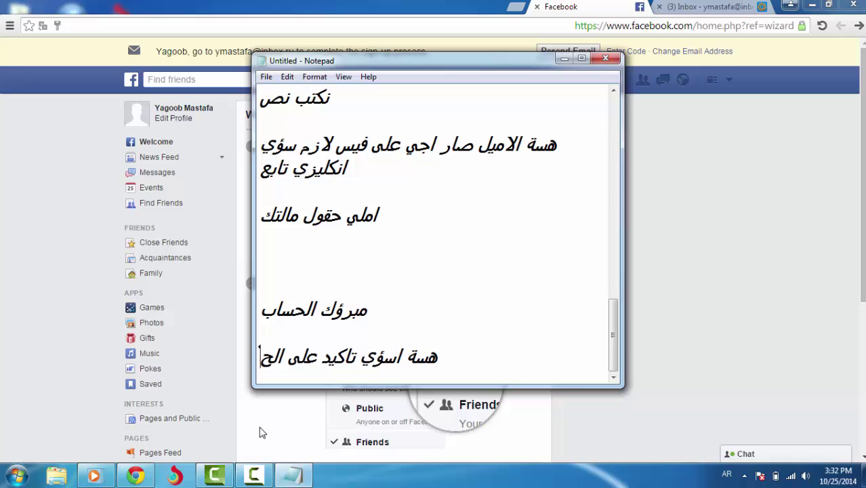
pyautogui.press('BackSpace')
pyautogui.press('BackSpace')
pyautogui.press('BackSpace')
pyautogui.press('BackSpace')
pyautogui.press('BackSpace')
pyautogui.press('BackSpace')
pyautogui.press('BackSpace')
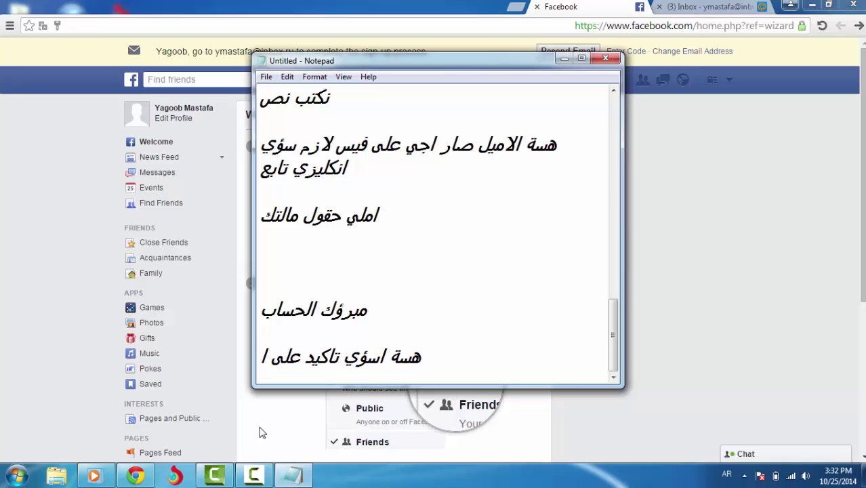
pyautogui.press('BackSpace')
pyautogui.press('BackSpace')
pyautogui.press('BackSpace')
pyautogui.press('BackSpace')
pyautogui.write('الح')
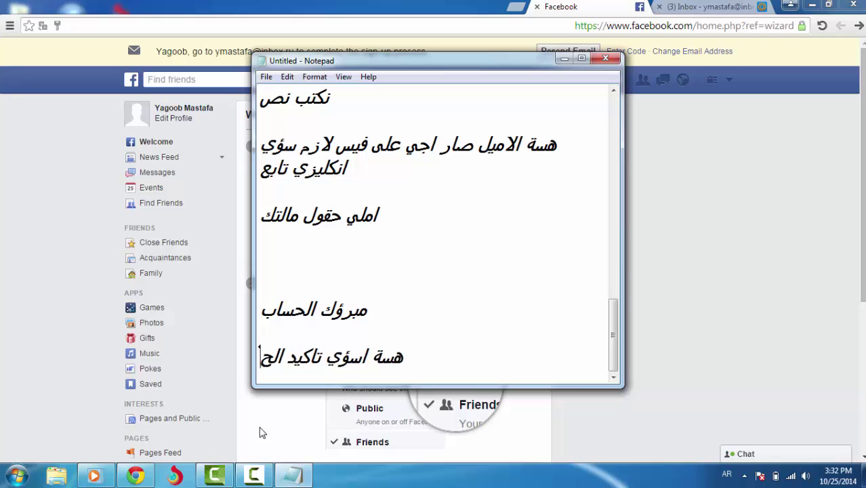
pyautogui.write('ساب هسة الا')
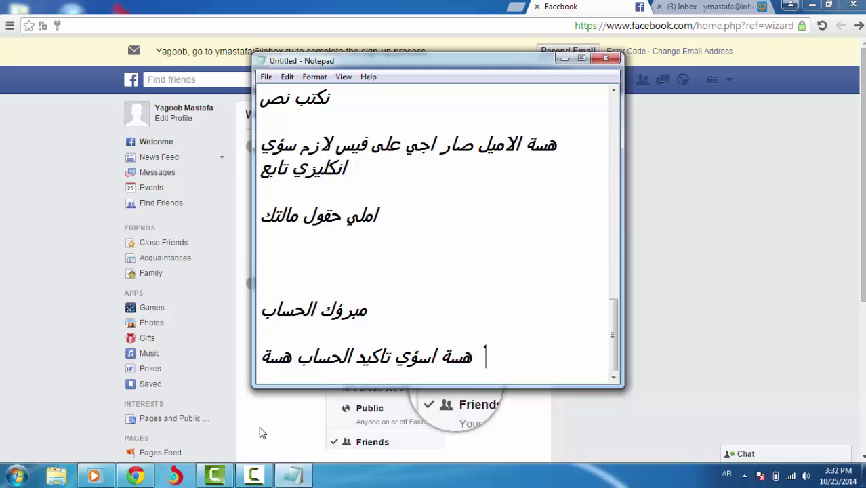
pyautogui.press('BackSpace')
pyautogui.press('BackSpace')
pyautogui.write('رو')
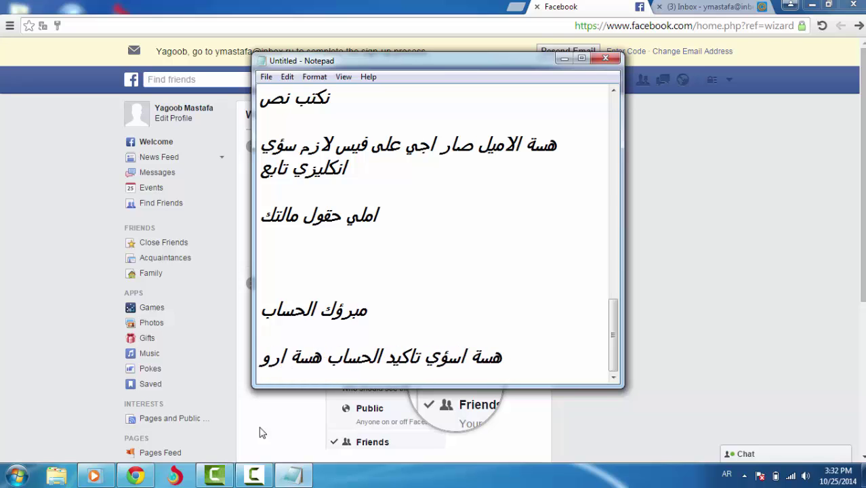
pyautogui.write('ح على اميل')
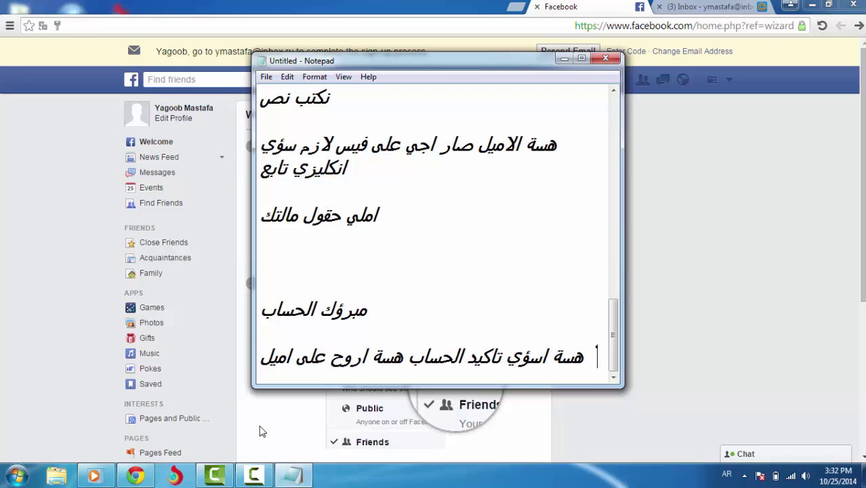
pyautogui.click(562, 59)
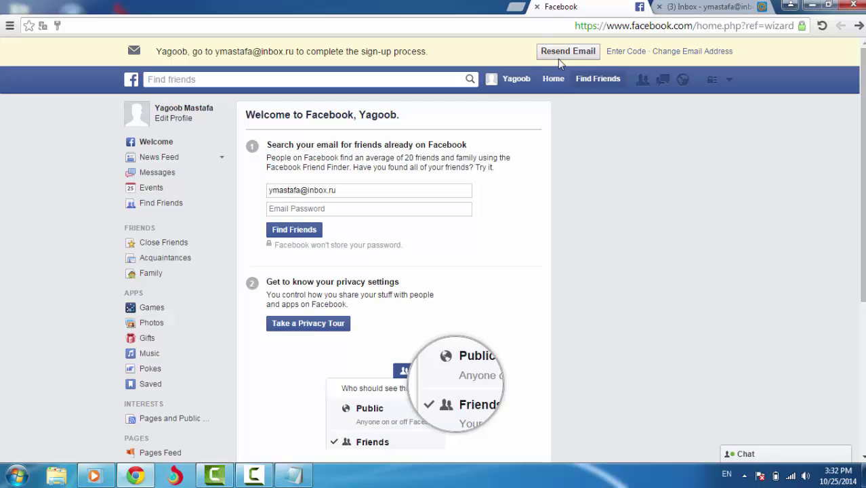
# Resend Facebook's confirmation email twice, dismissing each notice, then switch to the Mail.ru inbox
pyautogui.click(560, 58)
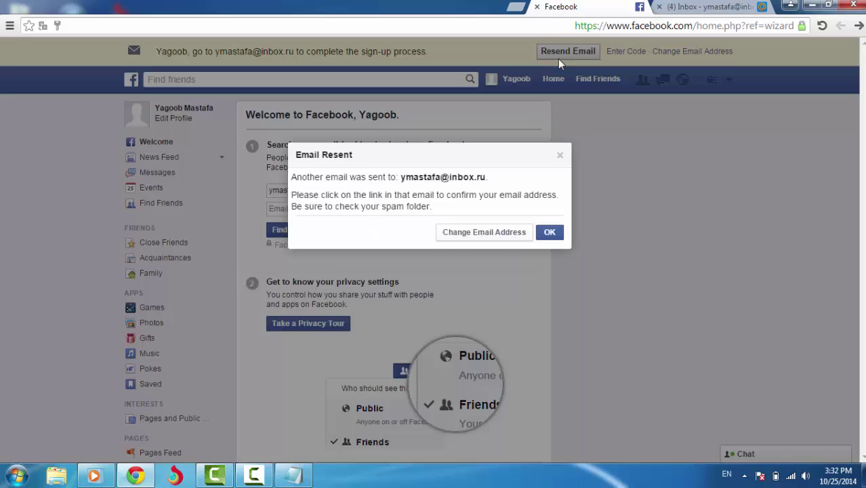
pyautogui.press('Return')
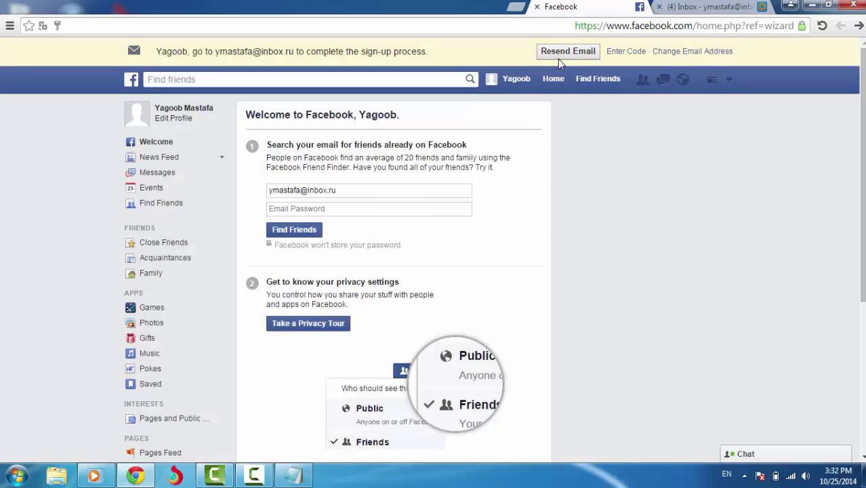
pyautogui.click(559, 60)
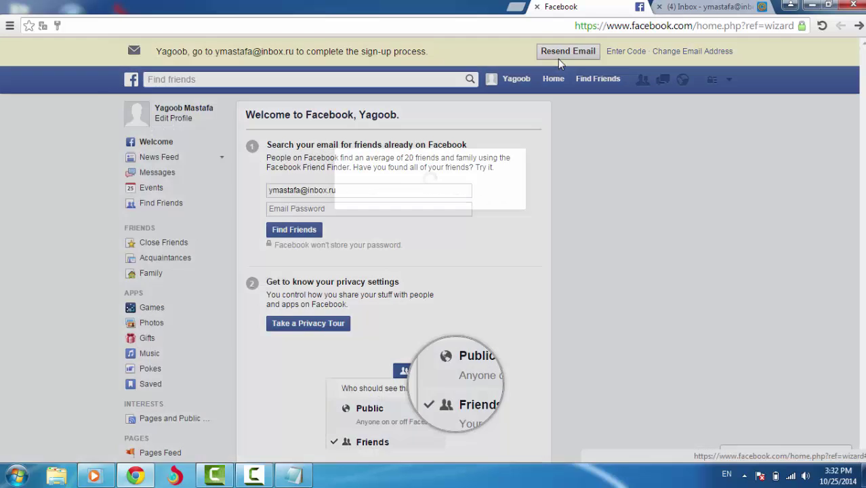
pyautogui.press('Tab')
pyautogui.press('Return')
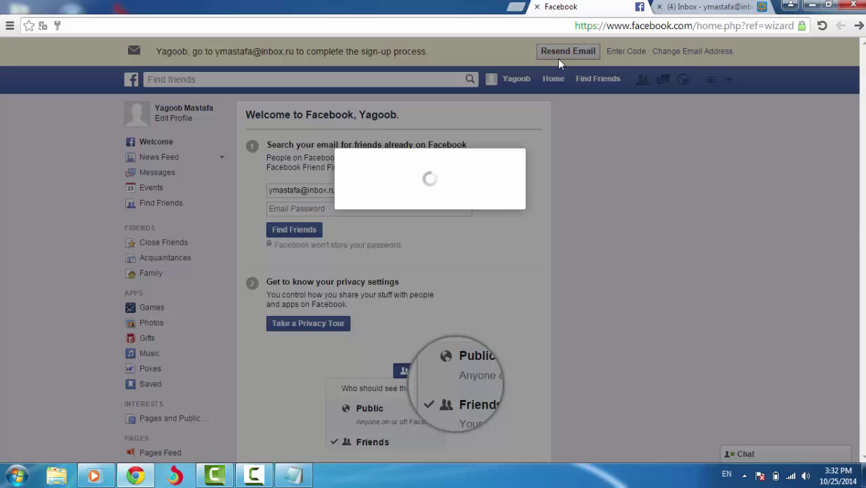
pyautogui.hotkey('ctrl', 'Tab')
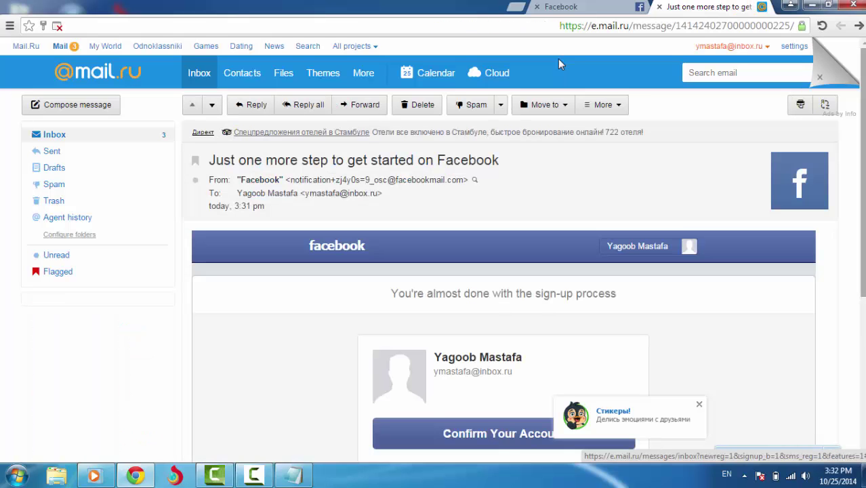
pyautogui.scroll(-4, 560, 63)
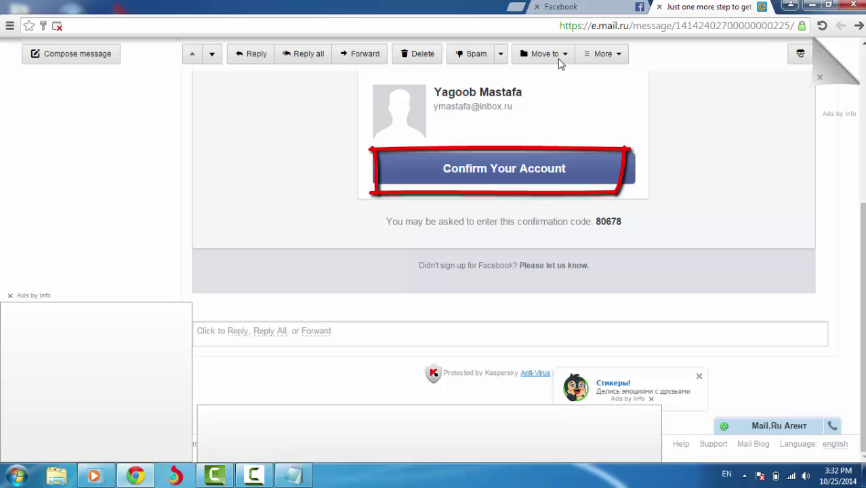
pyautogui.click(505, 168)
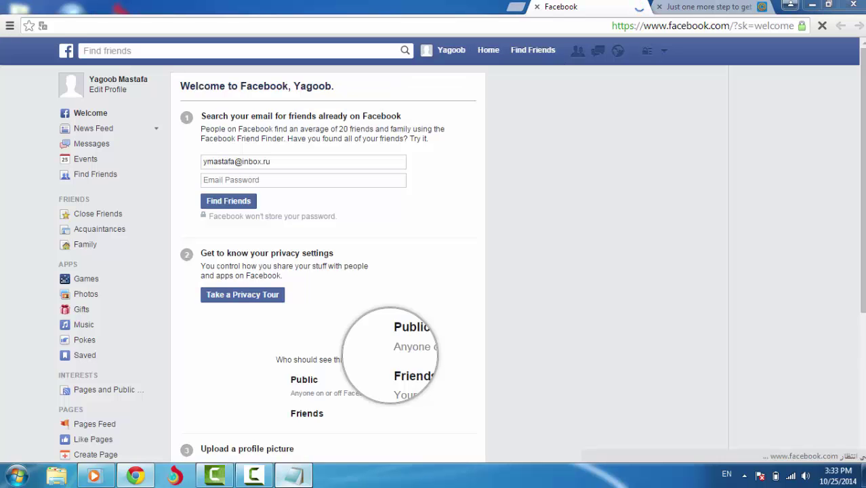
# Bring Notepad back and start a closing line reading 'تم'
pyautogui.click(293, 475)
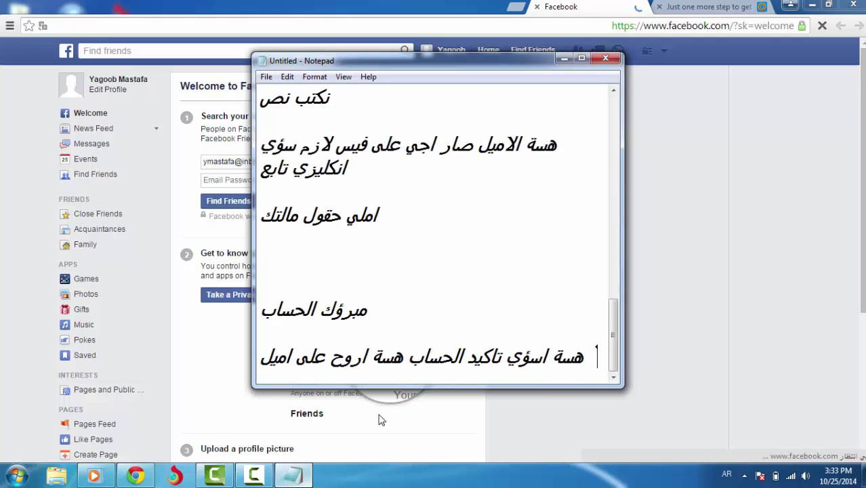
pyautogui.press('Return')
pyautogui.press('Return')
pyautogui.press('Return')
pyautogui.press('Return')
pyautogui.write('تم')
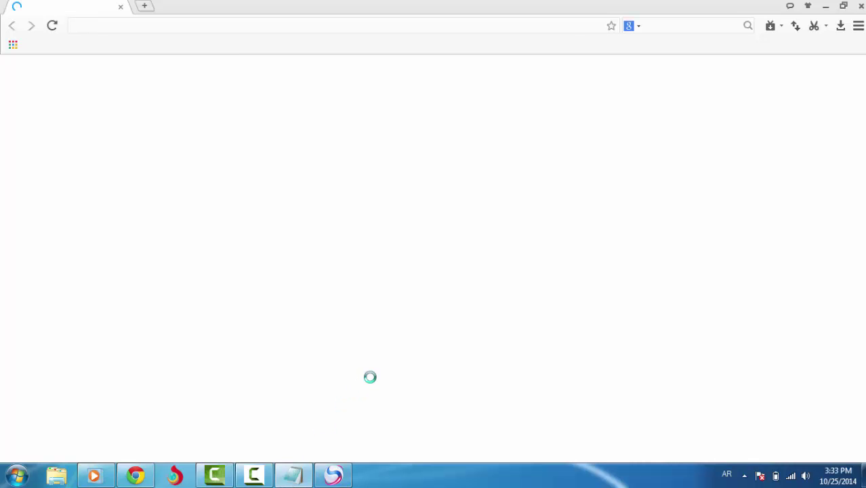
# Finish the note 'تم عمل الحساب بنجاح لا تنسة اشتراك بقناة لايك لدرس+', hide Notepad, close the pop-up
pyautogui.hotkey('alt', 'Tab')
pyautogui.write('عل')
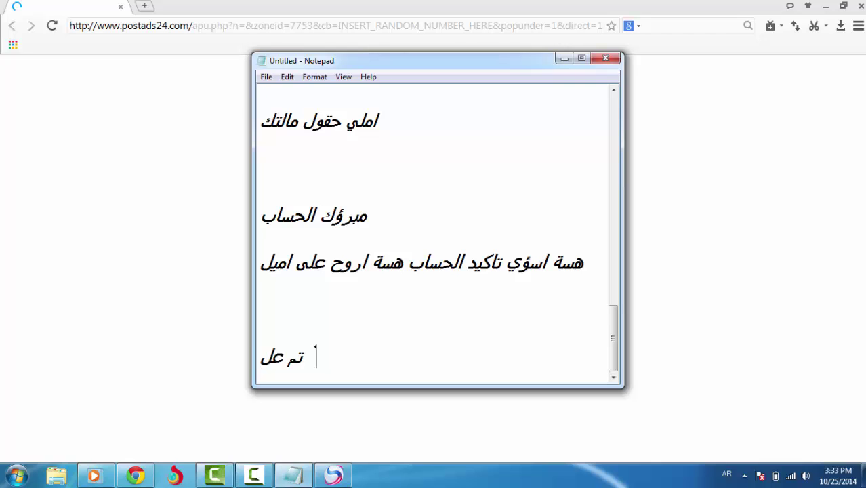
pyautogui.press('BackSpace')
pyautogui.write('مل الحساب بنجاح ')
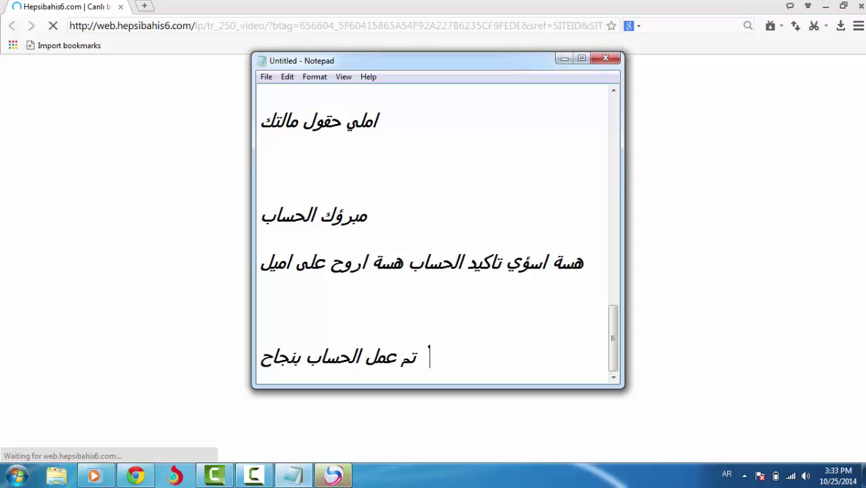
pyautogui.write('لا تنسة اشتراك بقناة')
pyautogui.press('Return')
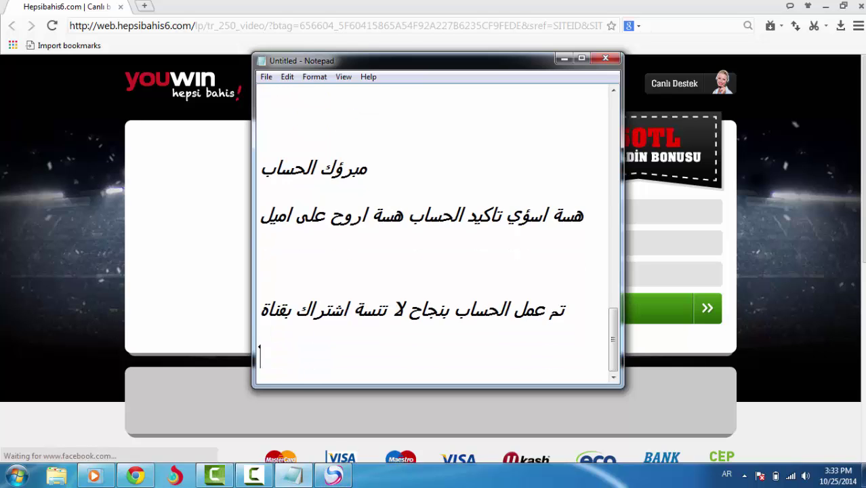
pyautogui.write('+لايك لدرس أ')
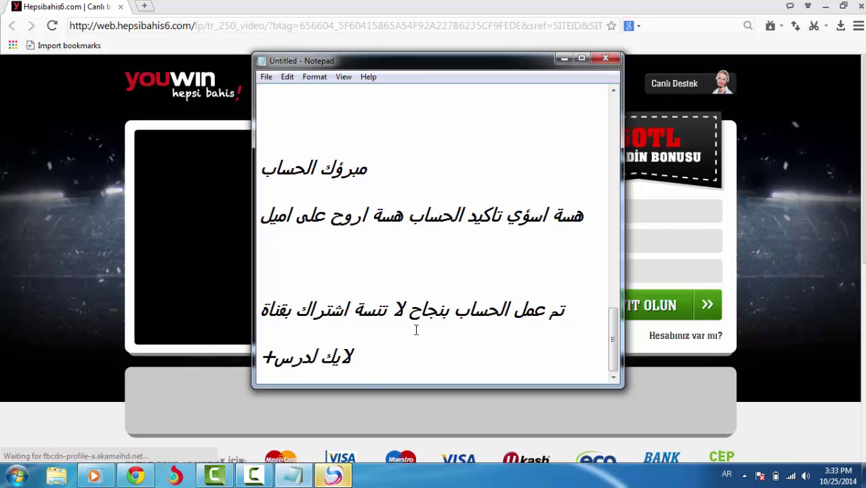
pyautogui.click(563, 60)
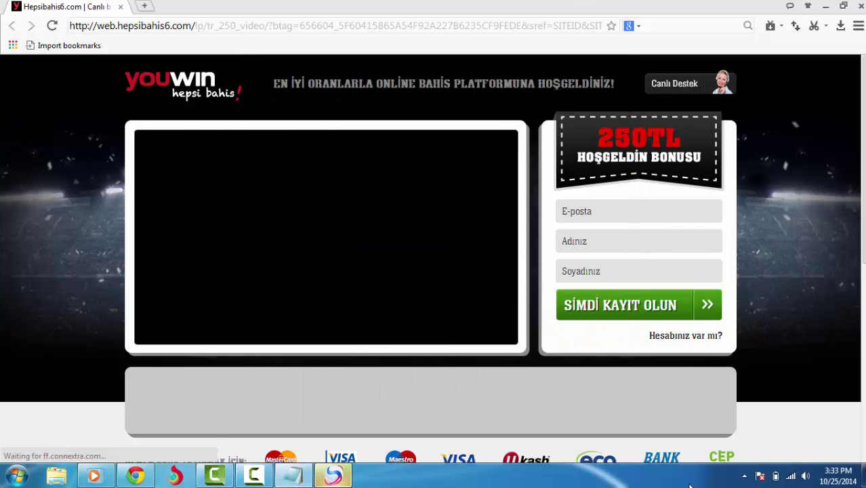
pyautogui.click(859, 7)
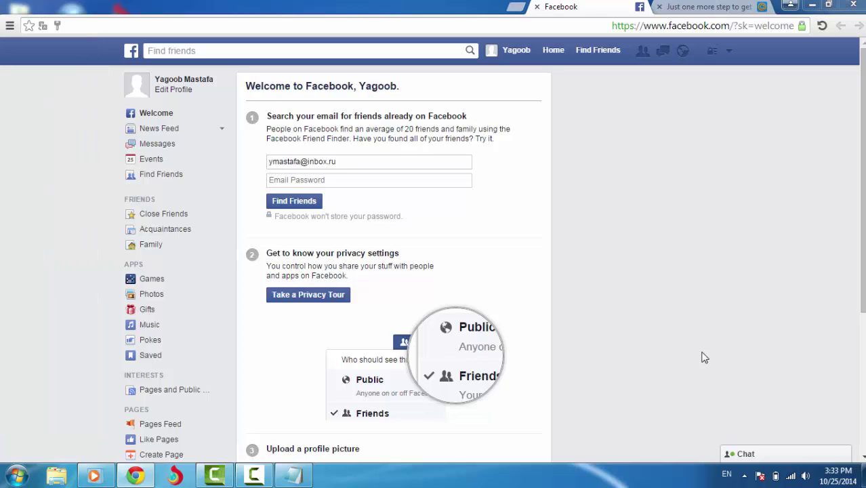